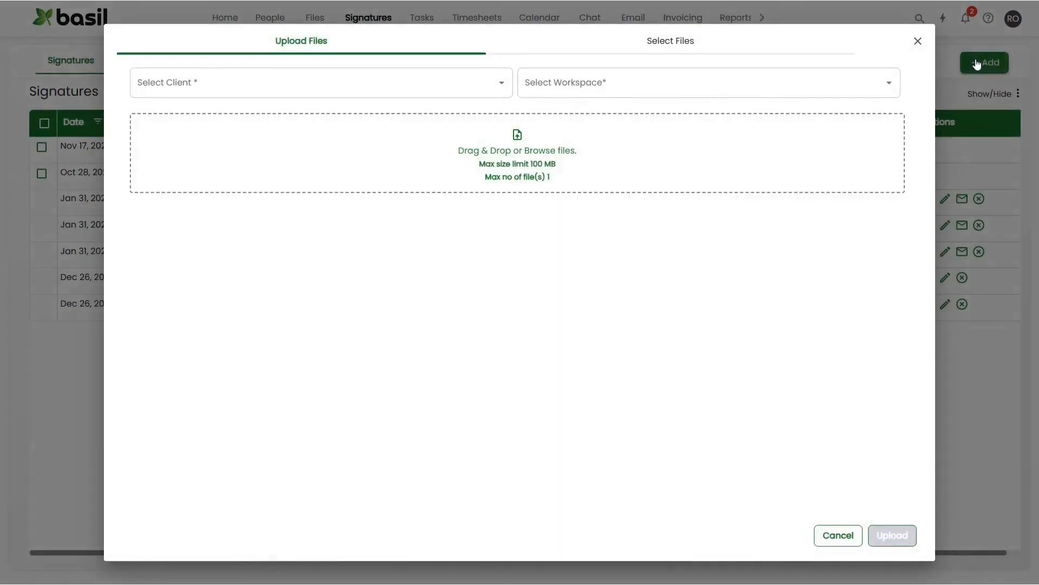
# Choose the S Corp client and the Personal workspace for a new signature file upload.
pyautogui.click(500, 83)
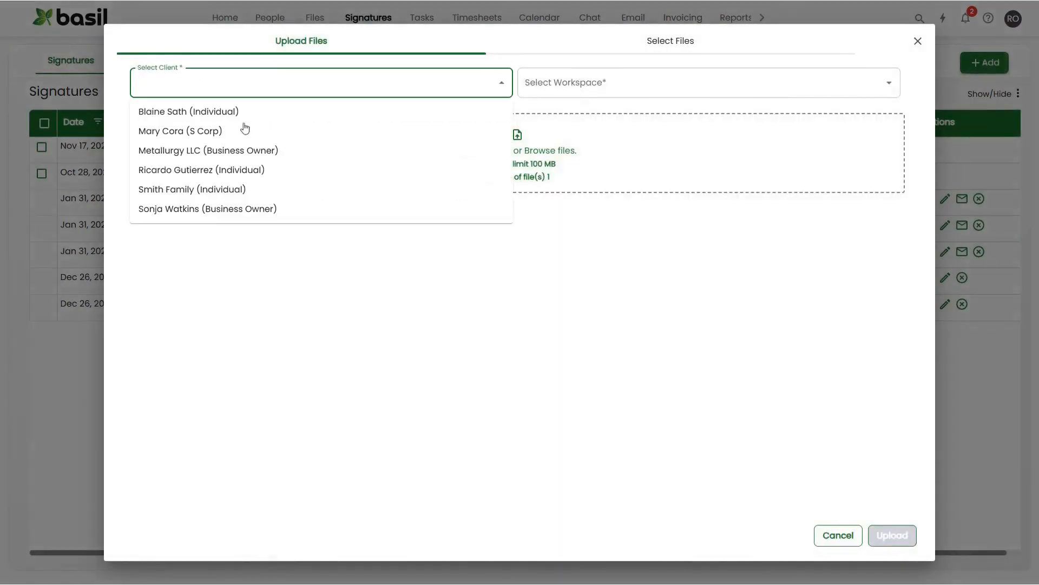
pyautogui.click(253, 131)
pyautogui.click(568, 84)
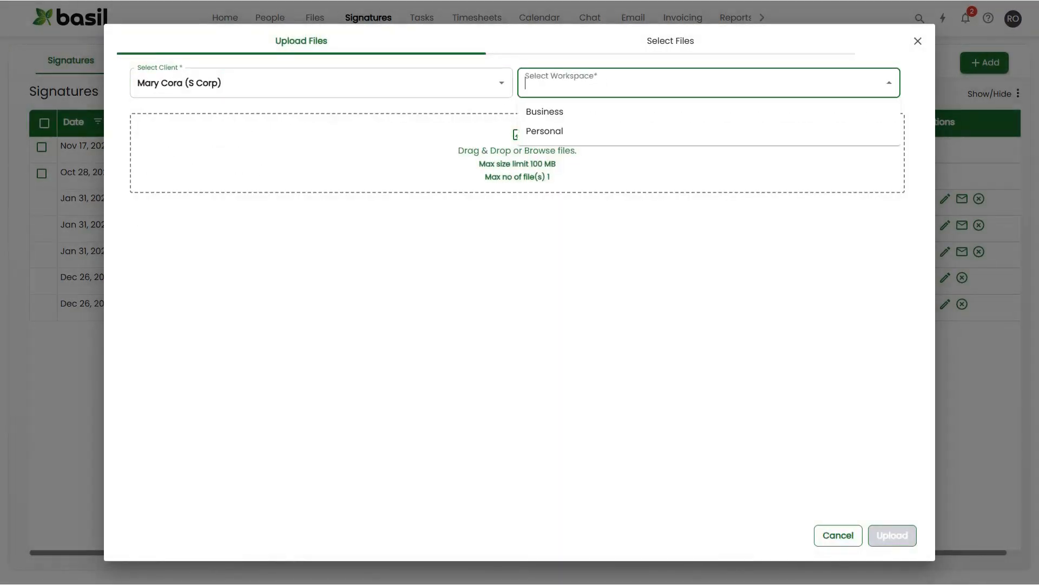
pyautogui.click(550, 132)
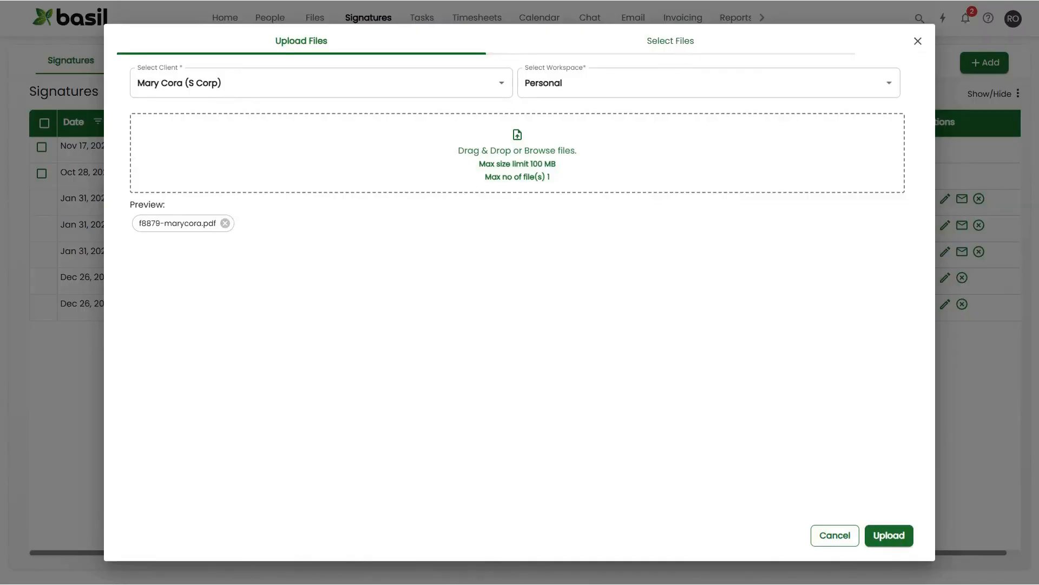
# Examine the S Corp client's existing files under Personal > Client Documents (External) in the file selection, and close the dialog.
pyautogui.click(684, 45)
pyautogui.click(502, 87)
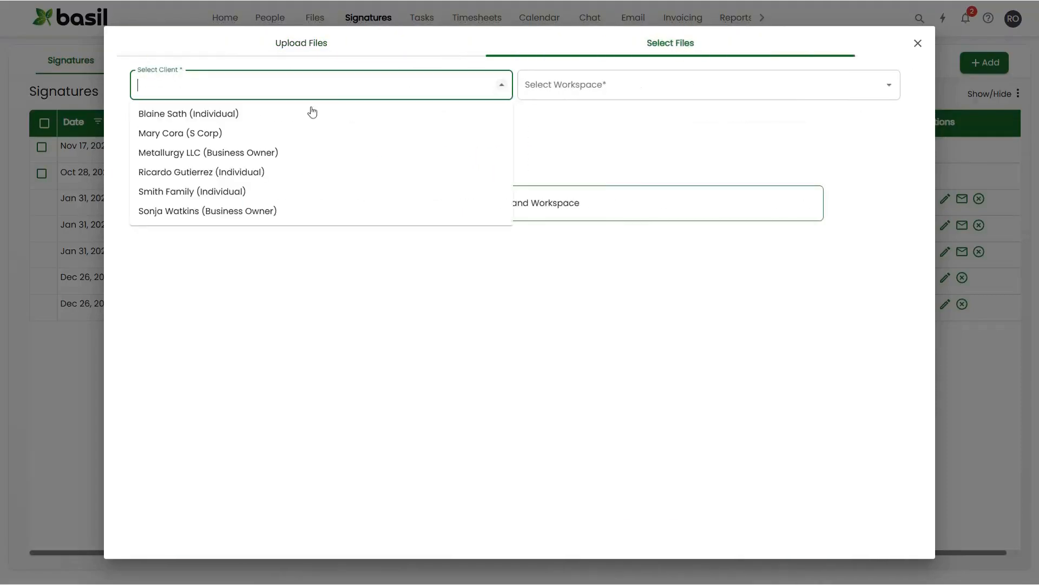
pyautogui.click(187, 135)
pyautogui.click(582, 85)
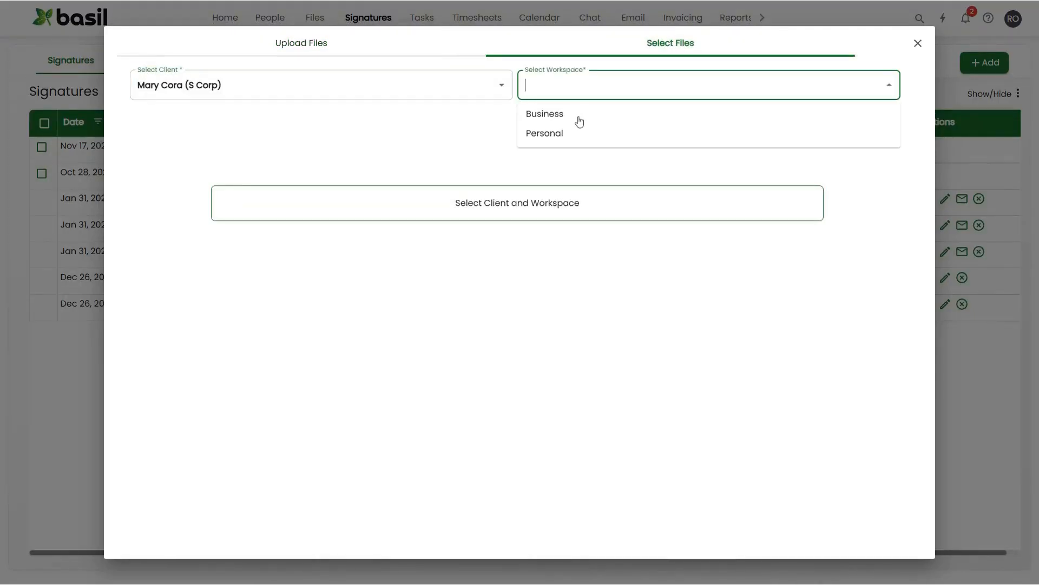
pyautogui.click(563, 134)
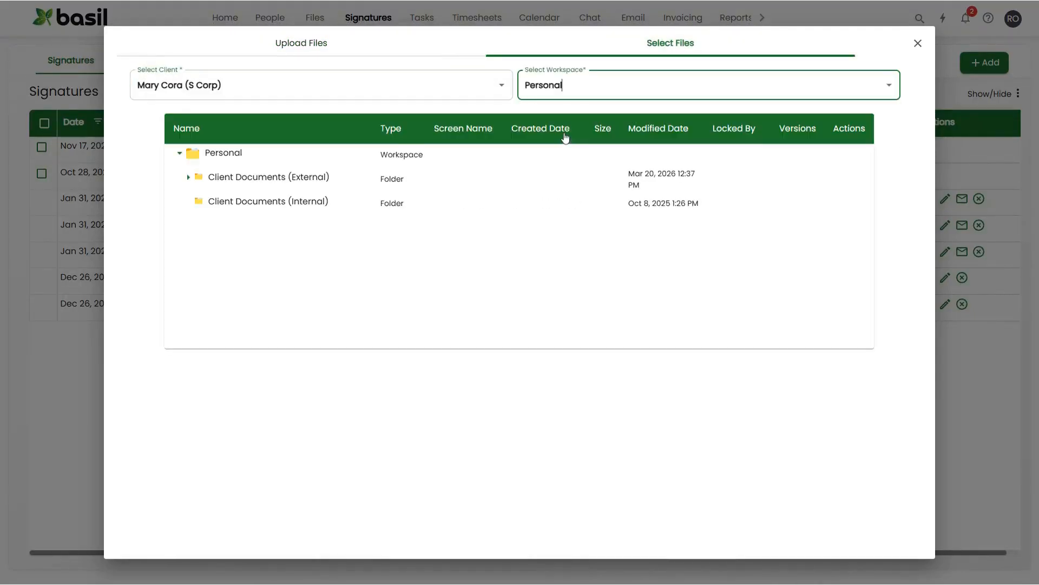
pyautogui.click(287, 178)
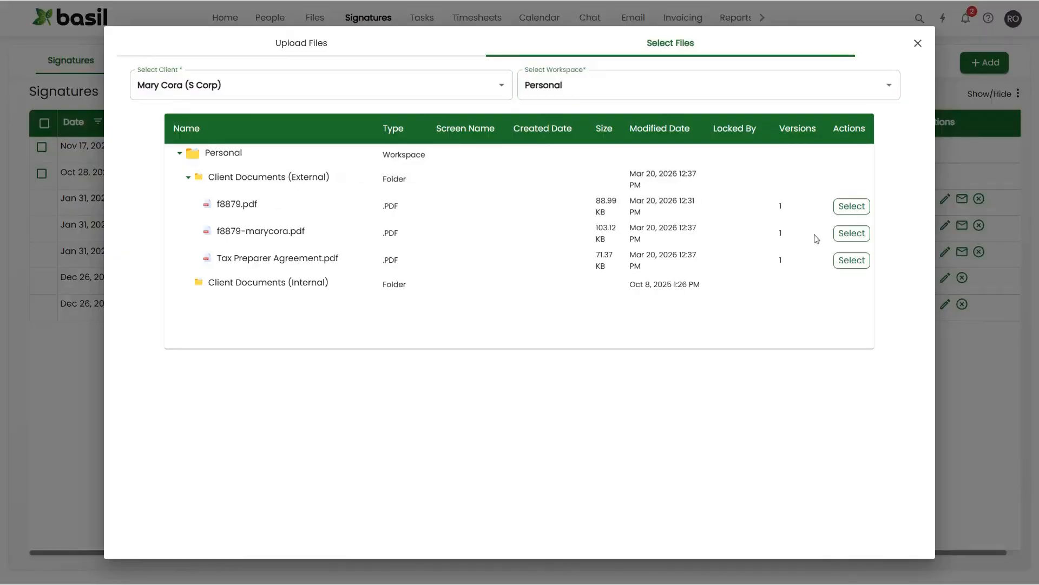
pyautogui.click(917, 44)
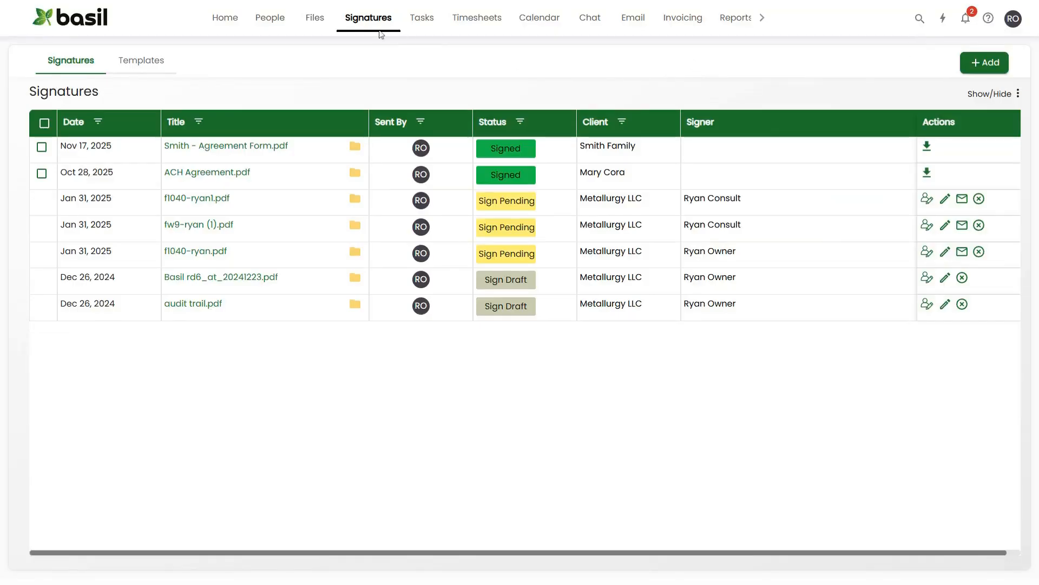
# Open the Client Documents (External) folder in the S Corp client's Personal workspace from the Files area.
pyautogui.click(318, 19)
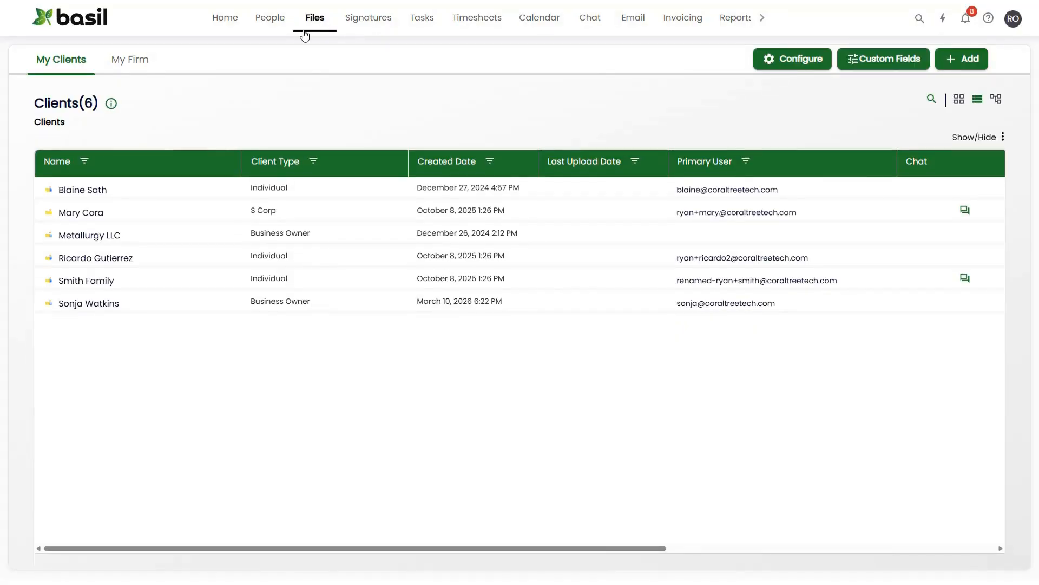
pyautogui.click(98, 214)
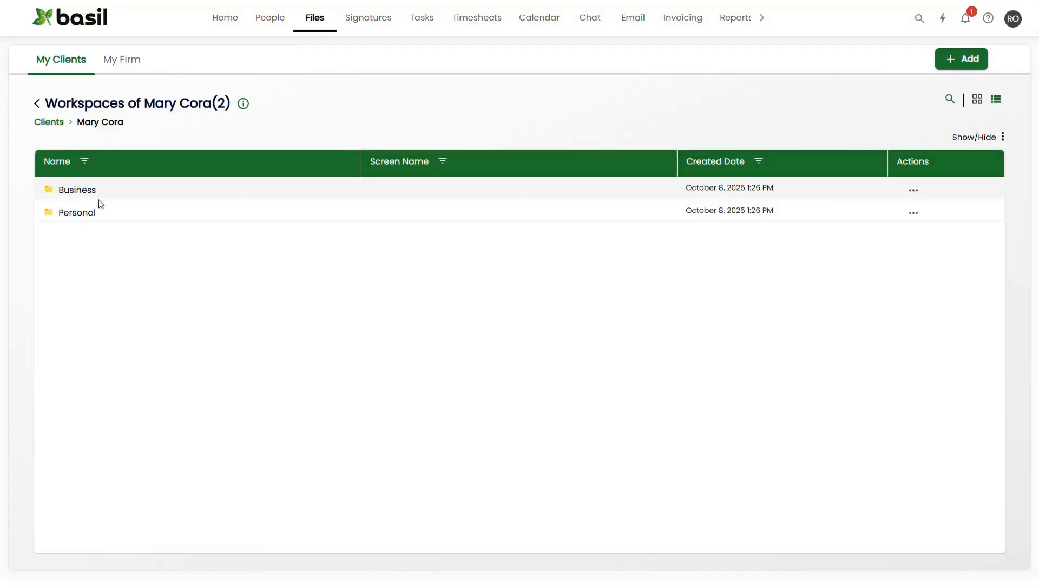
pyautogui.click(93, 211)
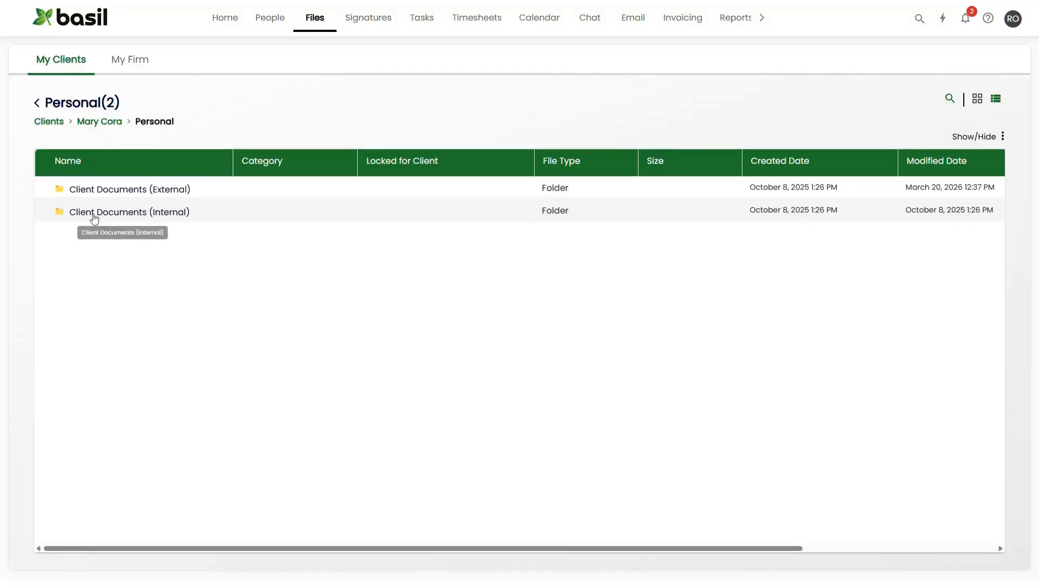
pyautogui.click(144, 192)
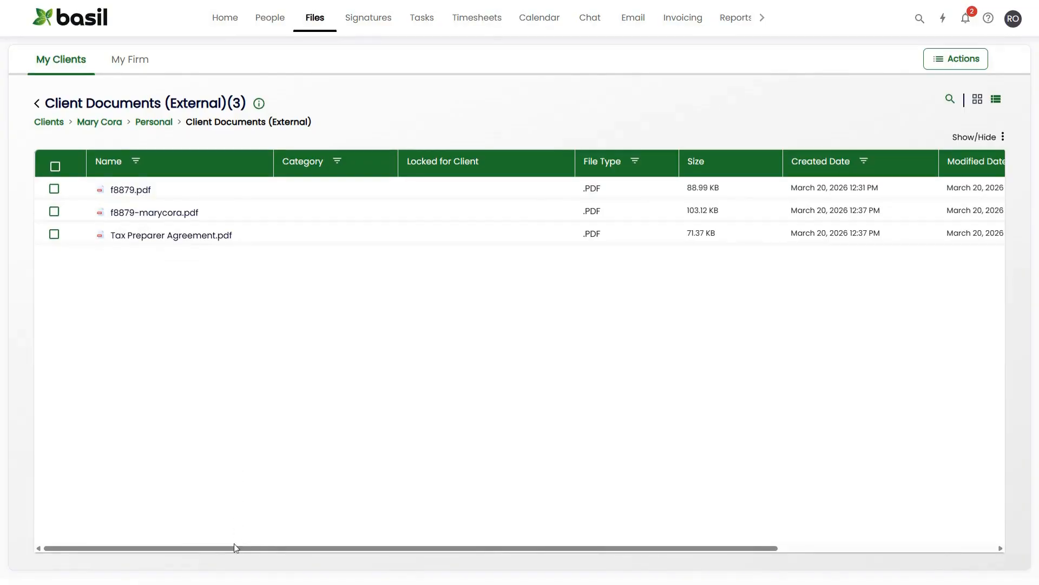
# Start an eSignature request for the client-named f8879 PDF with the Prepare Document option.
pyautogui.moveTo(234, 548); pyautogui.dragTo(468, 556)
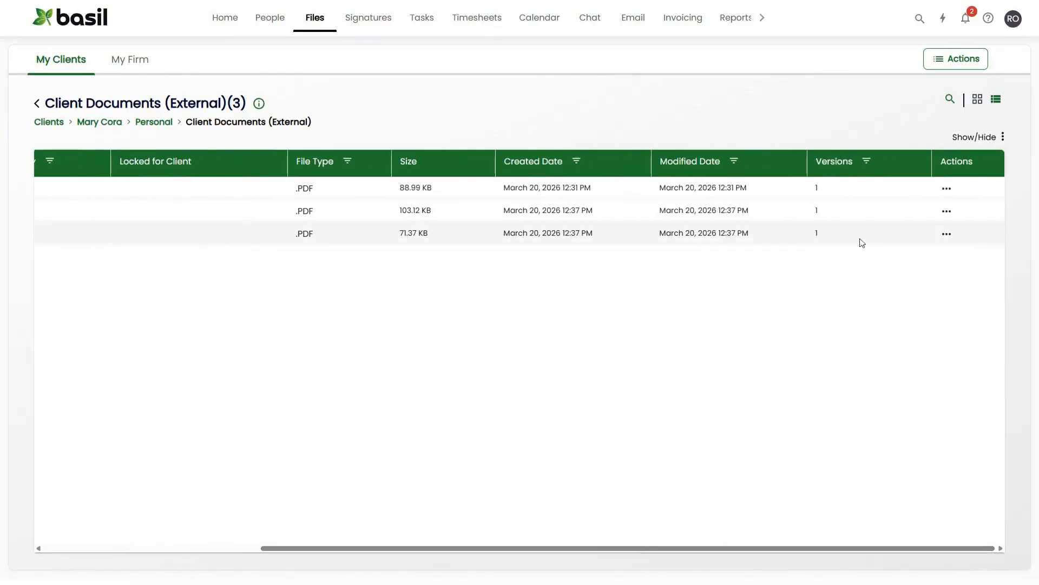
pyautogui.click(947, 211)
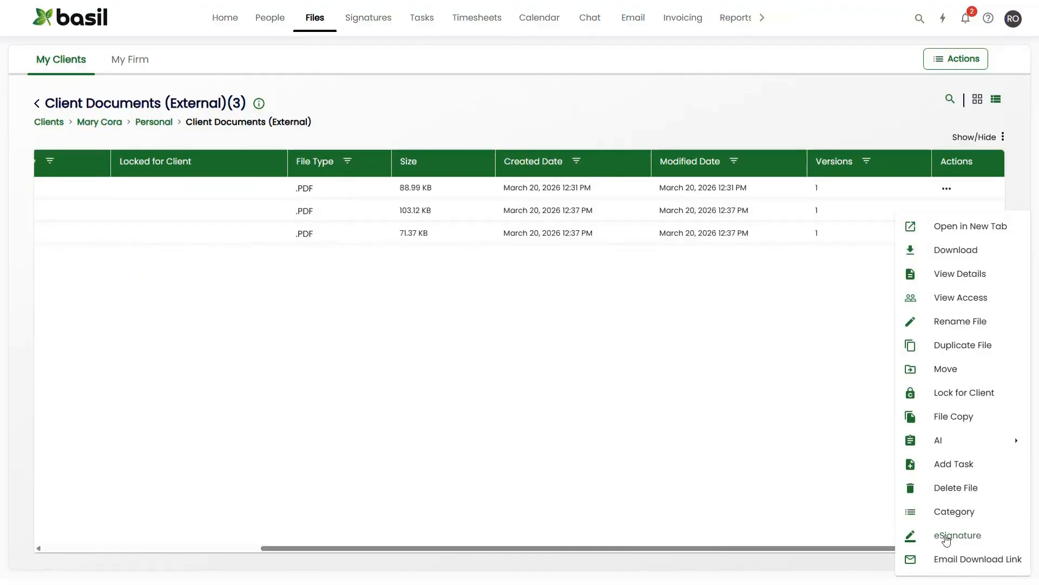
pyautogui.click(947, 537)
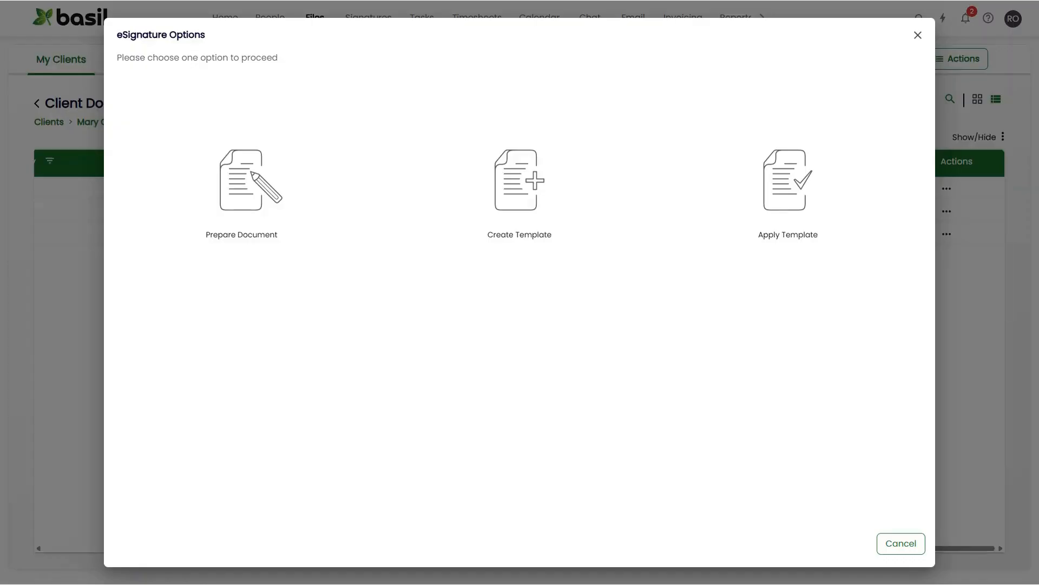
pyautogui.click(234, 190)
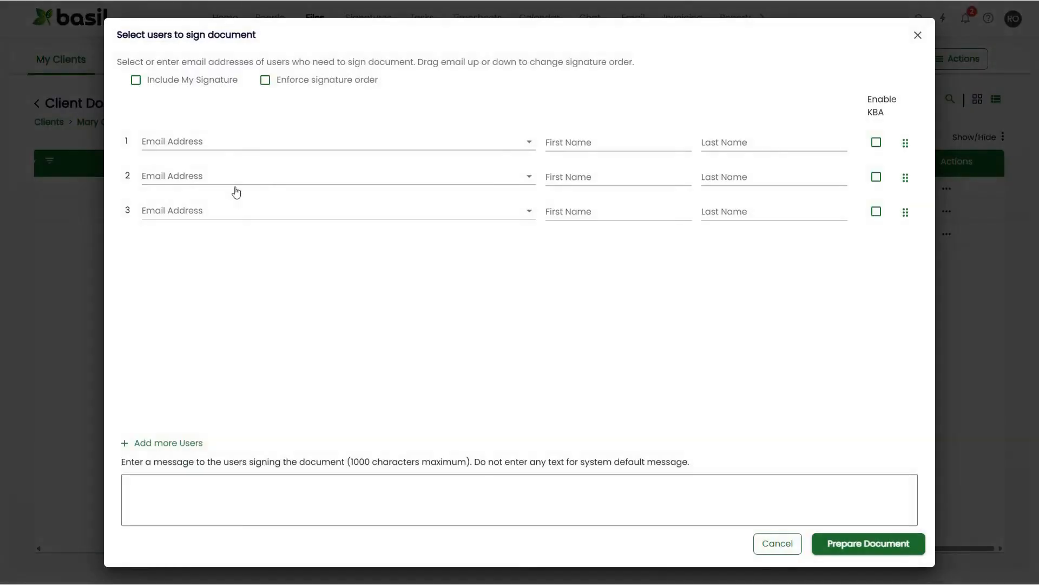
# Include your own signature and add the client's e-mail contact as the second signer.
pyautogui.click(169, 82)
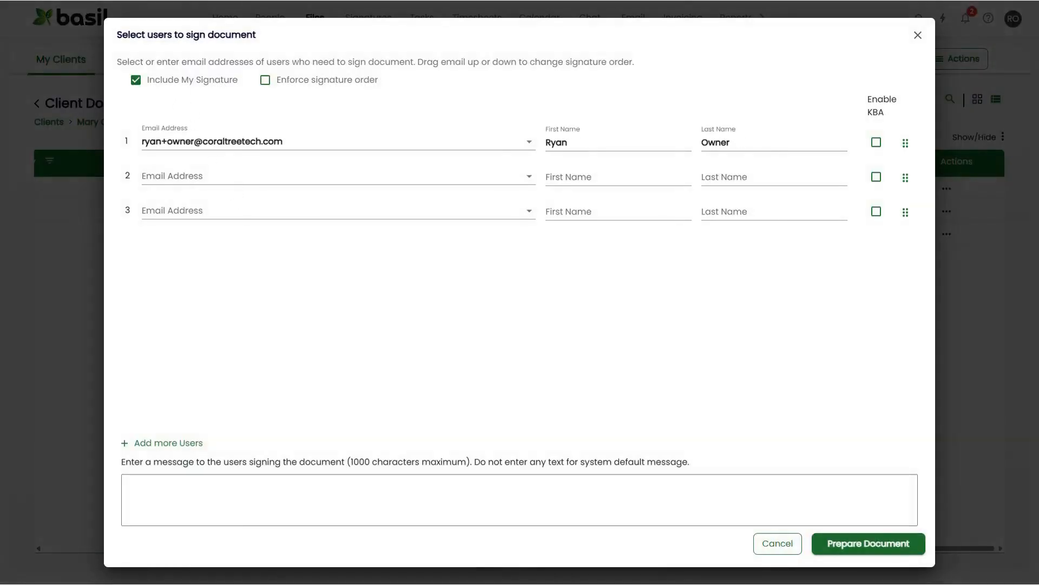
pyautogui.click(209, 177)
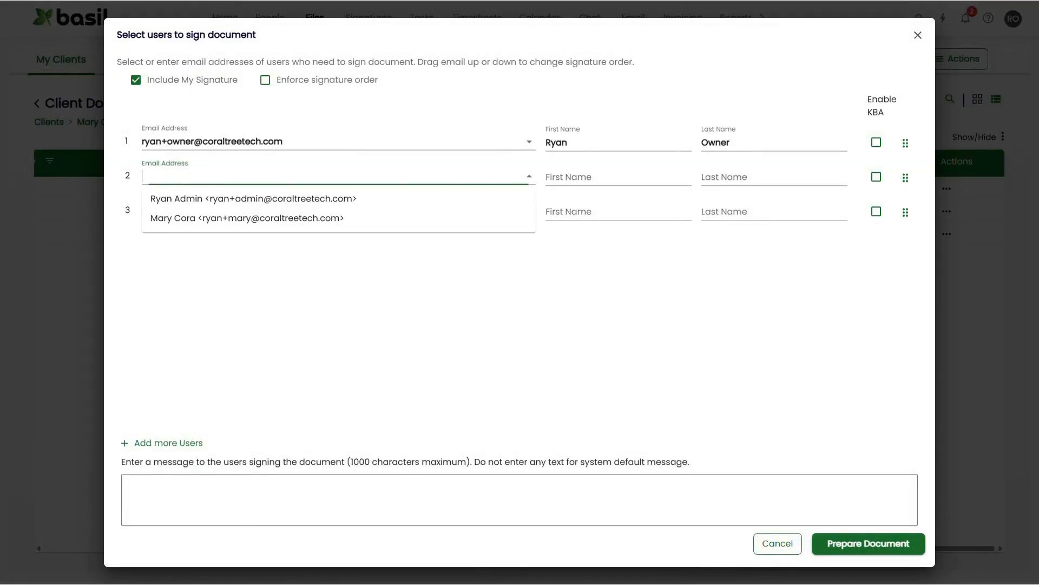
pyautogui.click(224, 218)
pyautogui.click(279, 175)
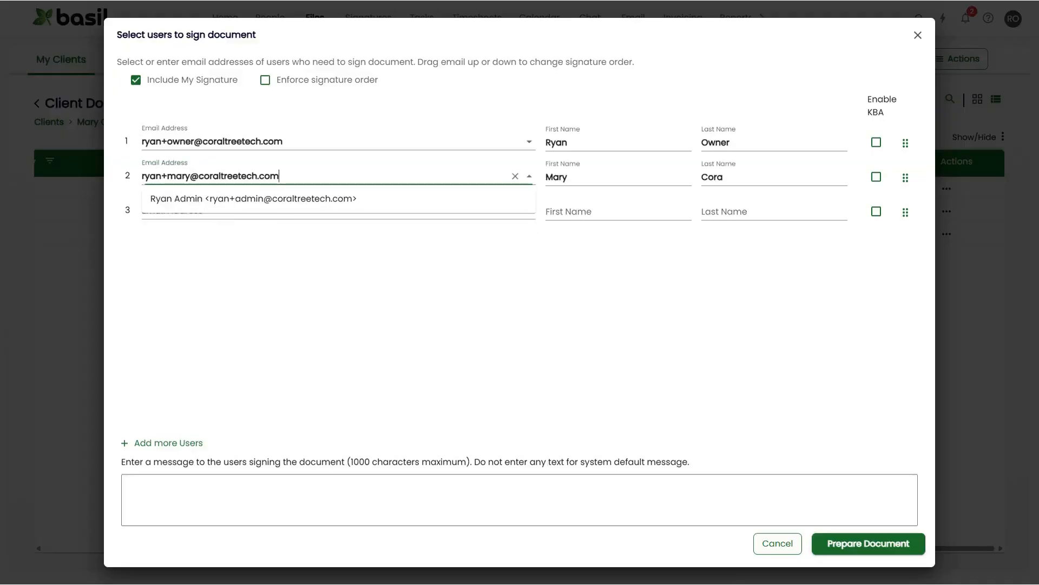
# Add the spouse as the third signer, filling in the e-mail address, first name and last name.
pyautogui.hotkey('ctrl', 'a')
pyautogui.click(274, 244)
pyautogui.press('Tab')
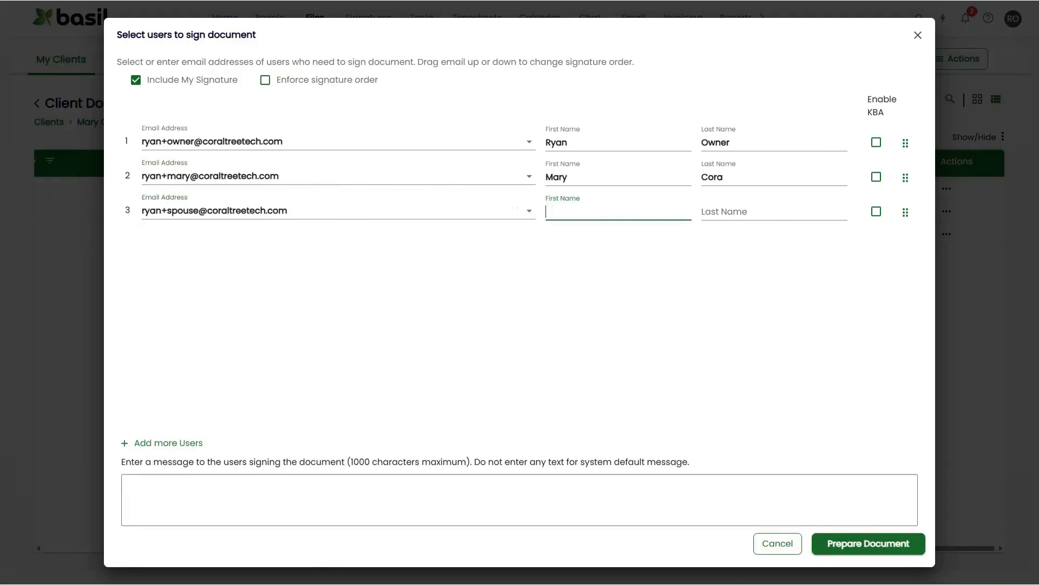
pyautogui.press('Tab')
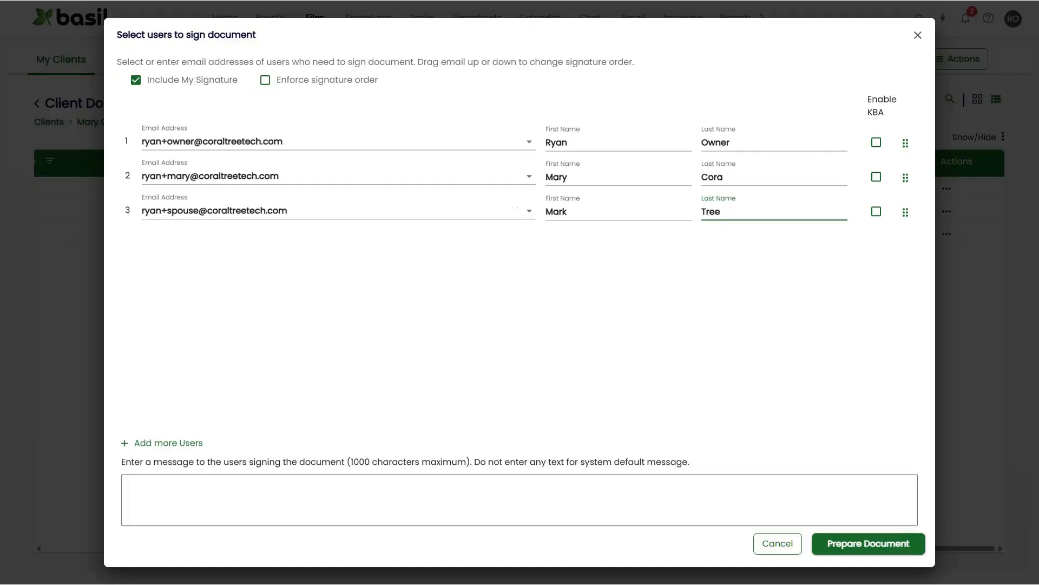
pyautogui.click(274, 230)
# Enforce the signature order and enter the signer message "Please sign your form".
pyautogui.click(265, 81)
pyautogui.click(124, 482)
pyautogui.write('Please ')
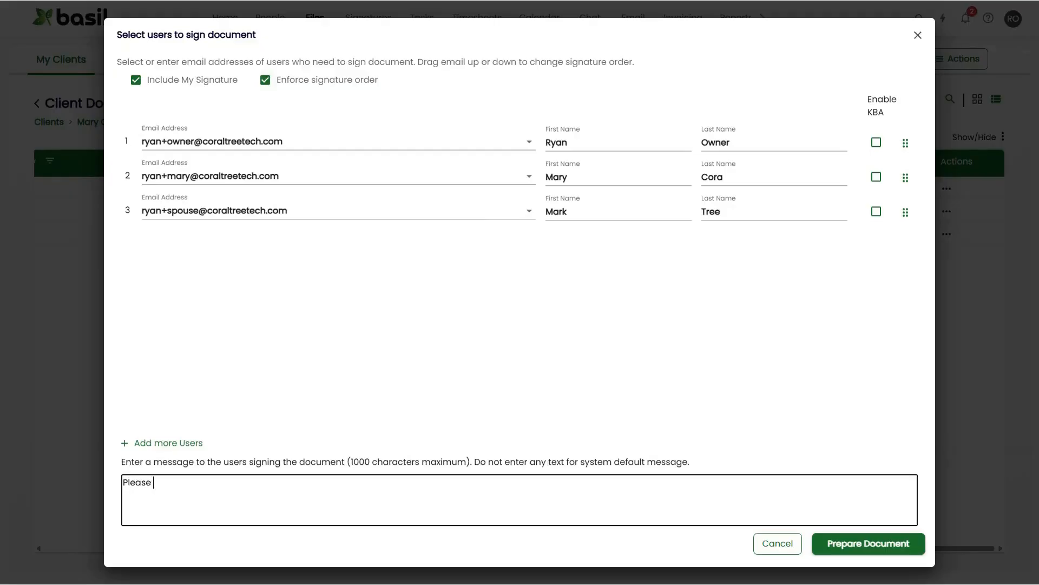
pyautogui.write('sign your form')
pyautogui.click(761, 318)
# Toggle KBA on and back off for the first and second signers.
pyautogui.click(876, 143)
pyautogui.click(876, 178)
pyautogui.click(876, 142)
pyautogui.click(876, 178)
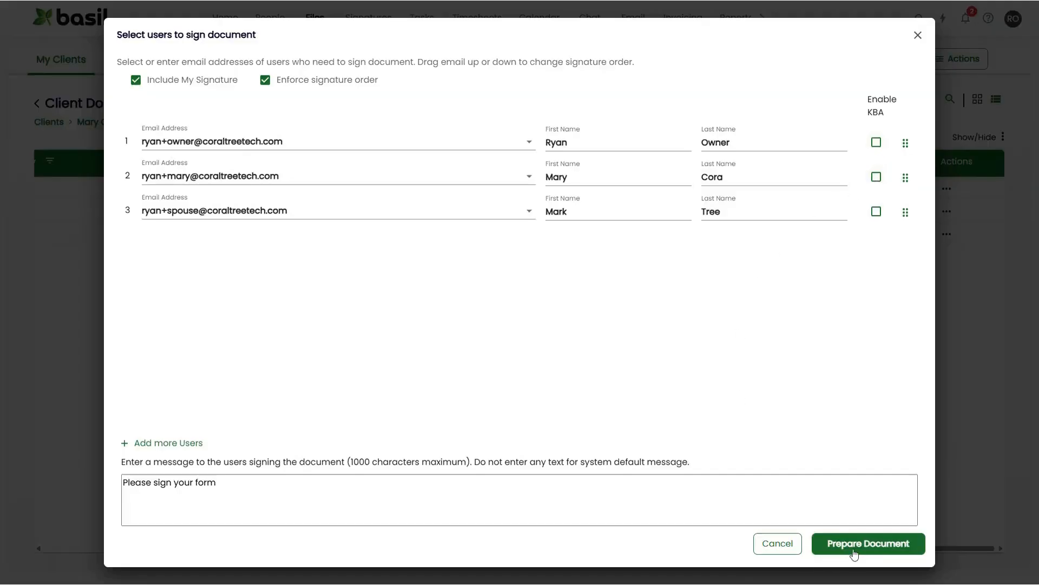
# Start preparing the document, placing required signature fields and date fields on the taxpayer's and spouse's signature lines.
pyautogui.click(854, 551)
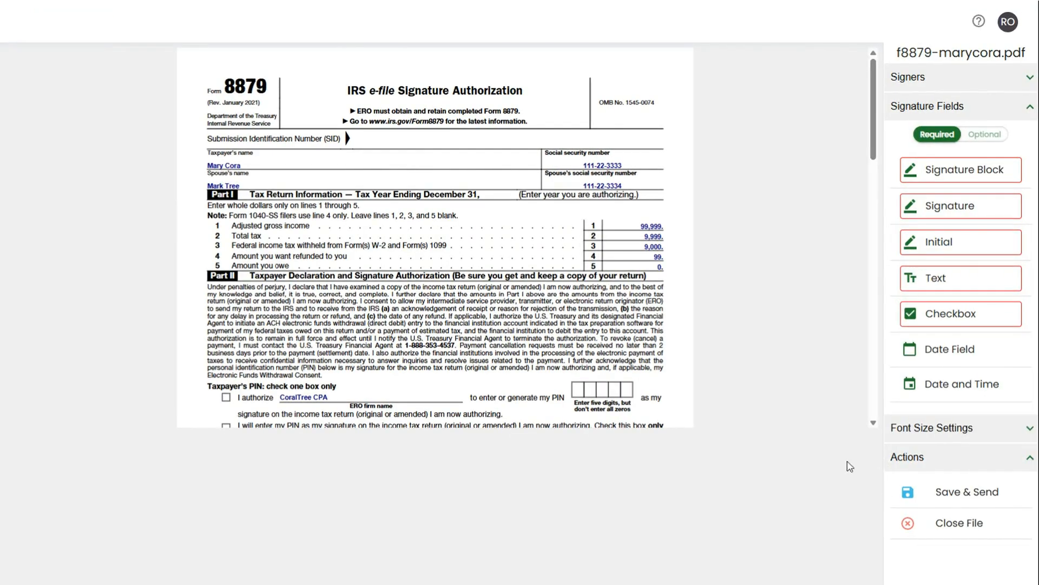
pyautogui.scroll(-3, 598, 298)
pyautogui.scroll(-2, 602, 291)
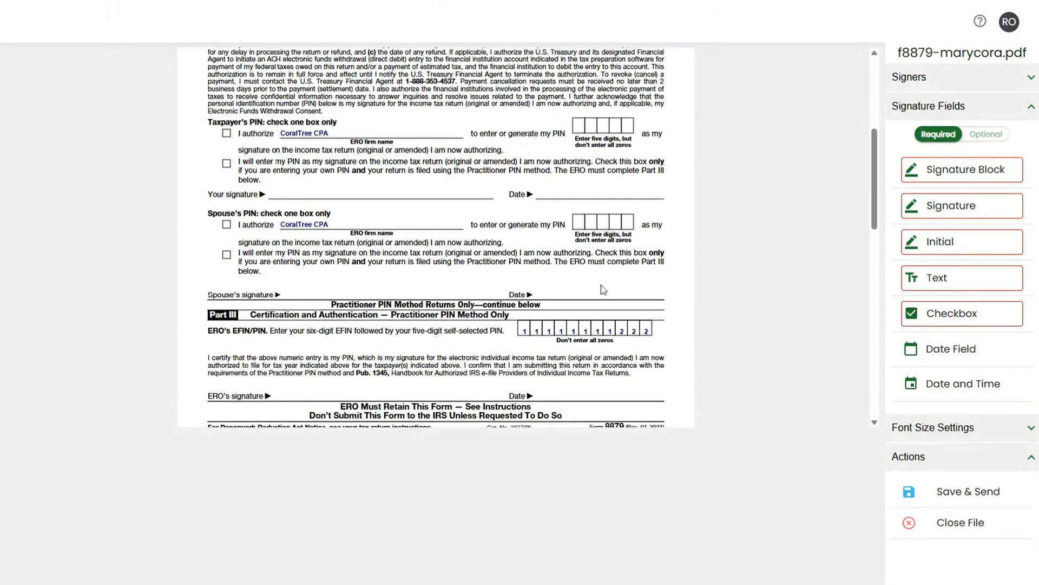
pyautogui.scroll(1, 604, 289)
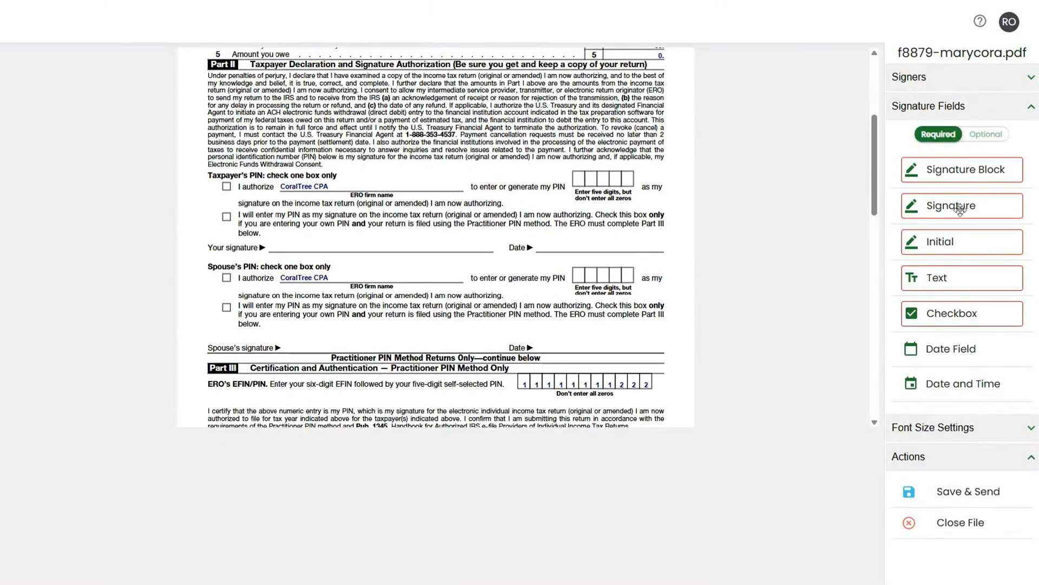
pyautogui.moveTo(960, 209); pyautogui.dragTo(341, 244)
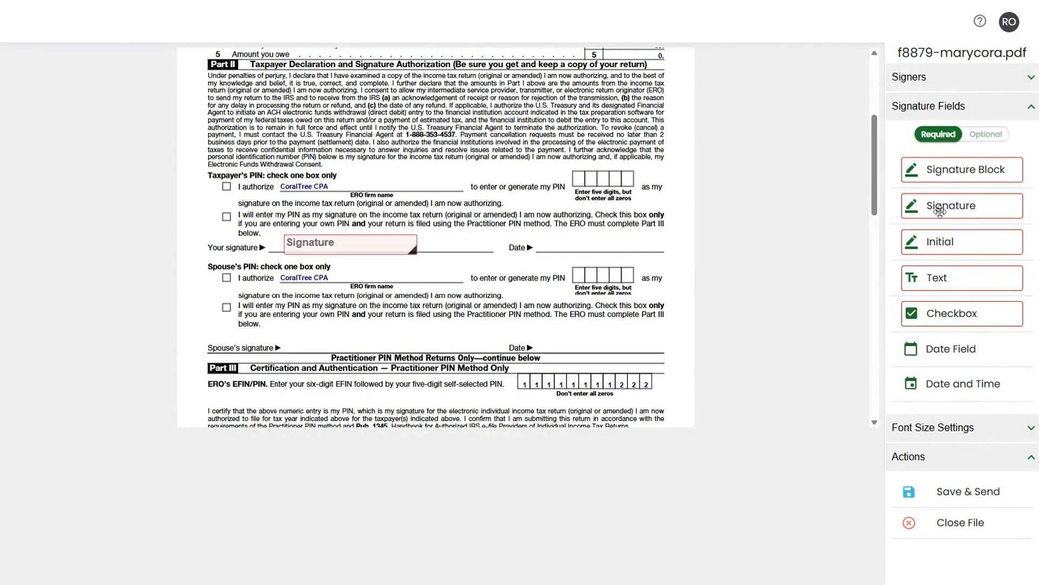
pyautogui.moveTo(940, 211); pyautogui.dragTo(333, 338)
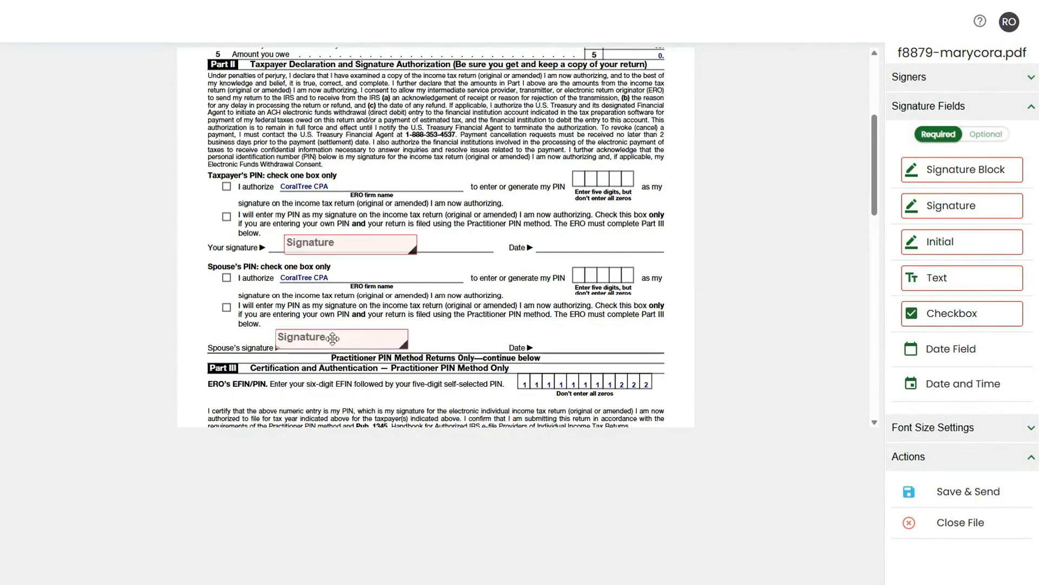
pyautogui.click(939, 351)
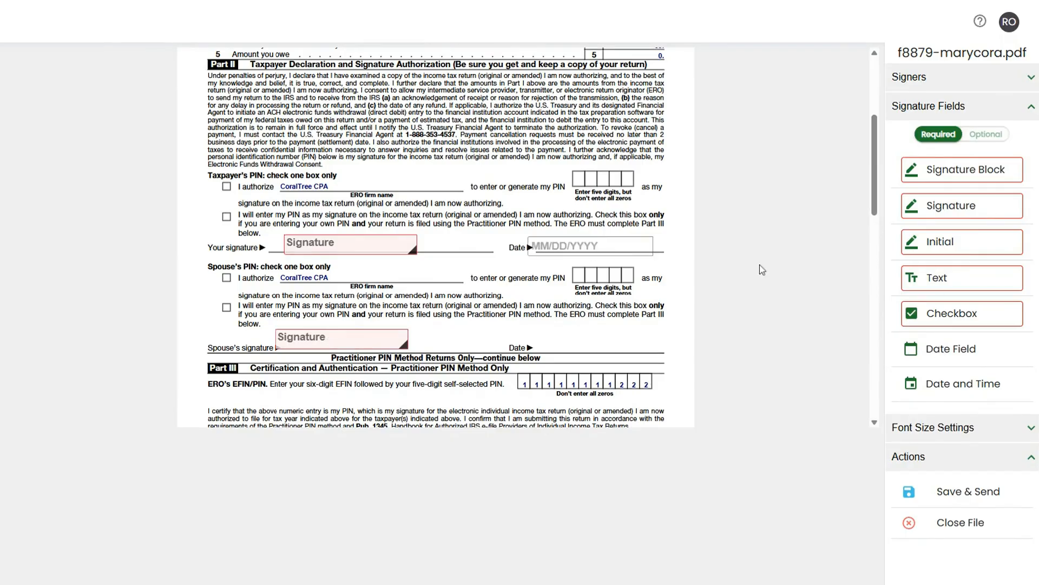
pyautogui.moveTo(945, 350); pyautogui.dragTo(593, 341)
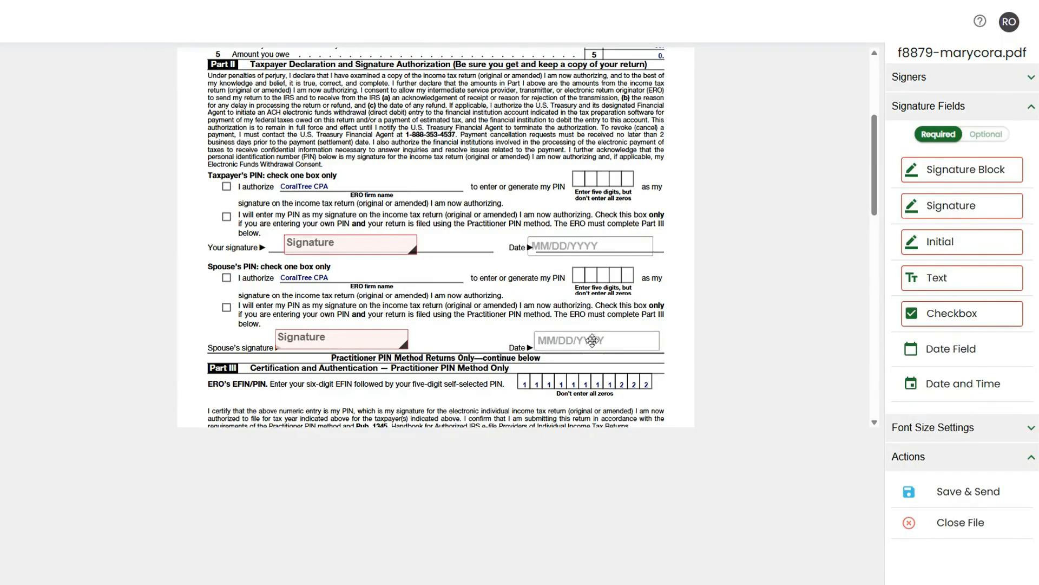
# Place a required signature field and a date field on the ERO's signature line.
pyautogui.scroll(-1, 442, 314)
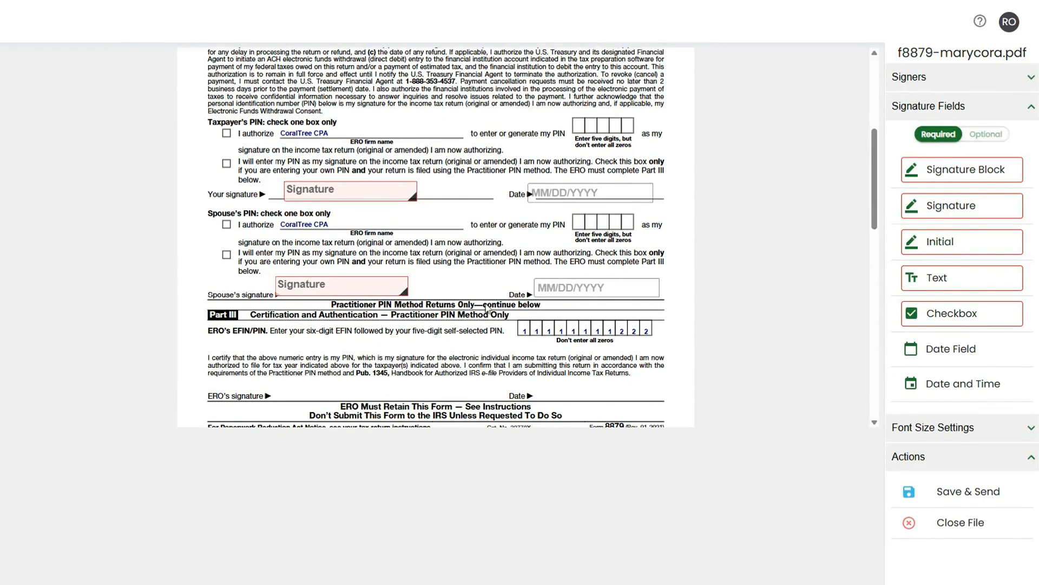
pyautogui.click(940, 208)
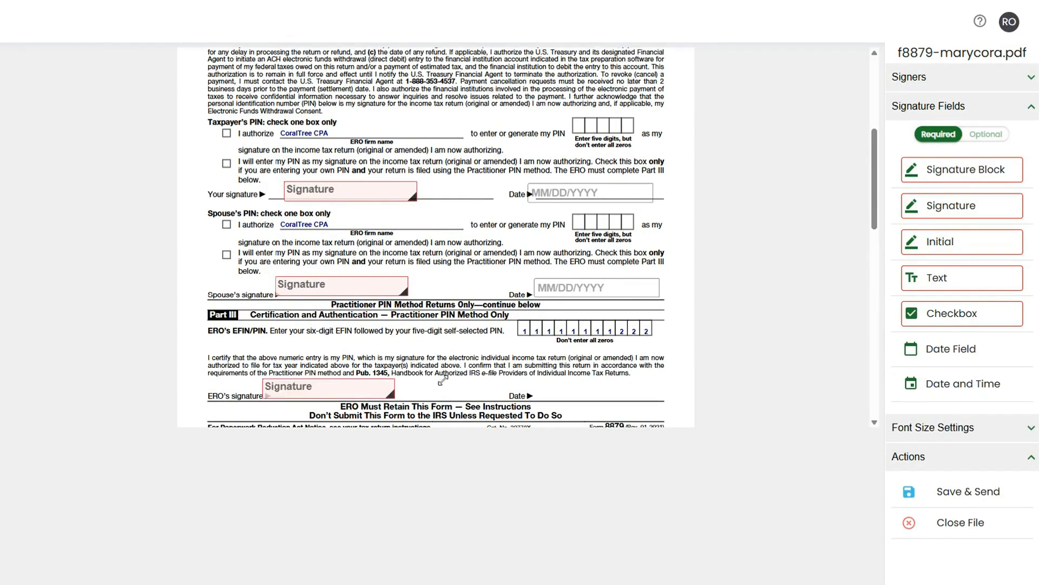
pyautogui.click(943, 348)
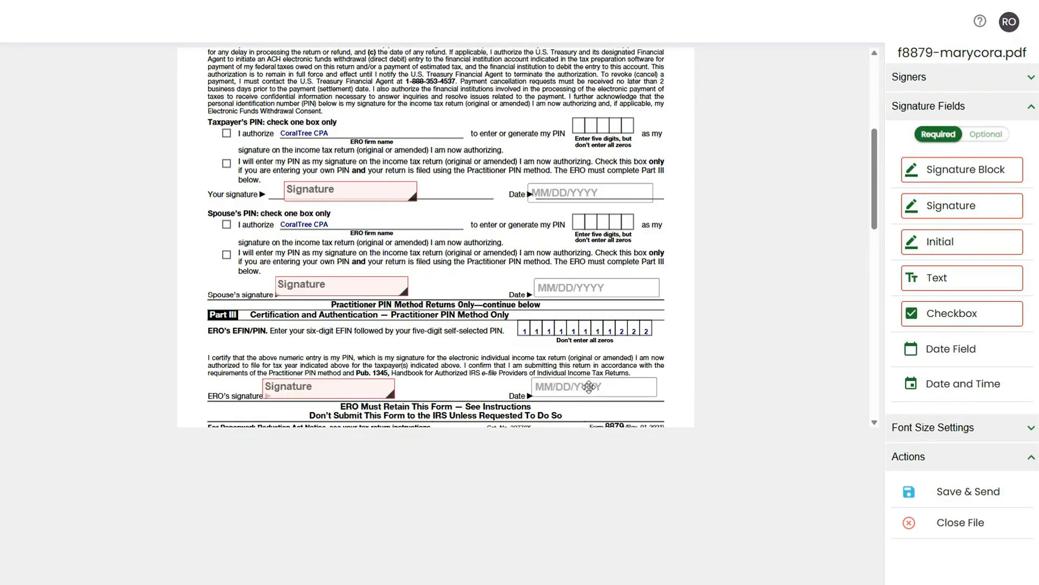
# Place an optional checkbox over the spouse's "I will enter my PIN" box.
pyautogui.click(986, 142)
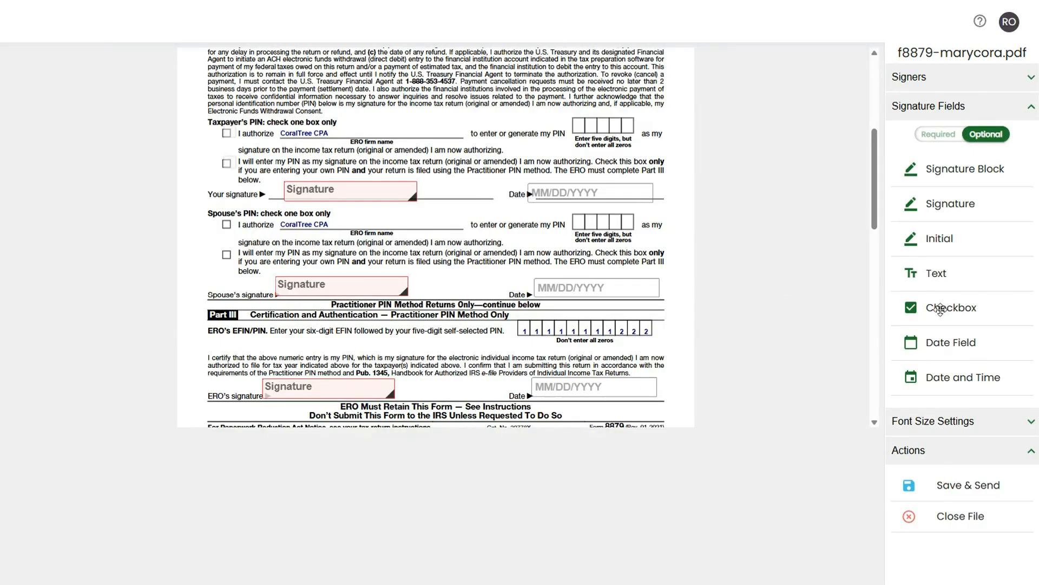
pyautogui.moveTo(946, 309); pyautogui.dragTo(228, 254)
# Assign the taxpayer's signature field to the firm owner.
pyautogui.click(317, 191)
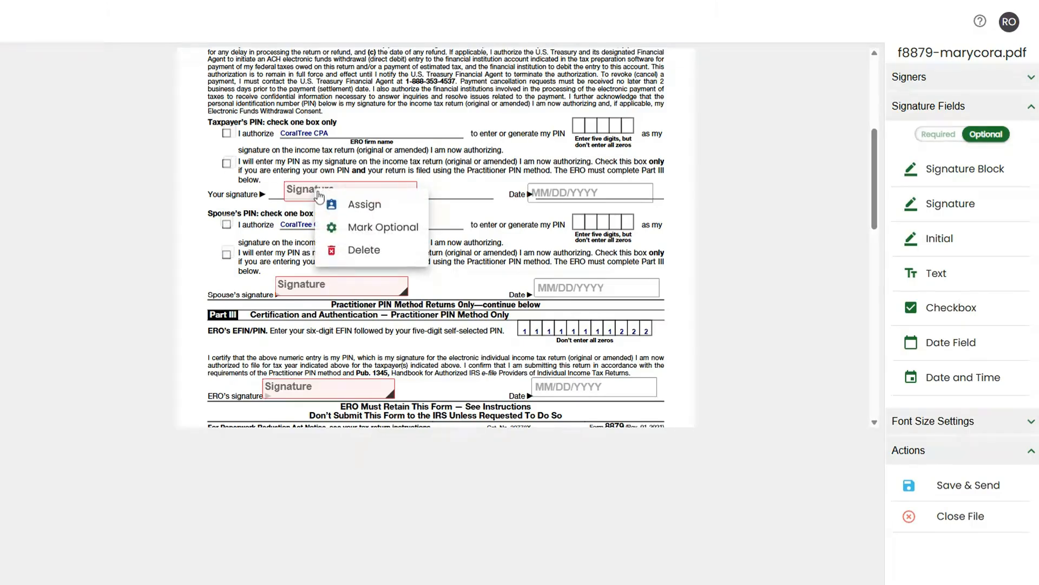
pyautogui.click(356, 207)
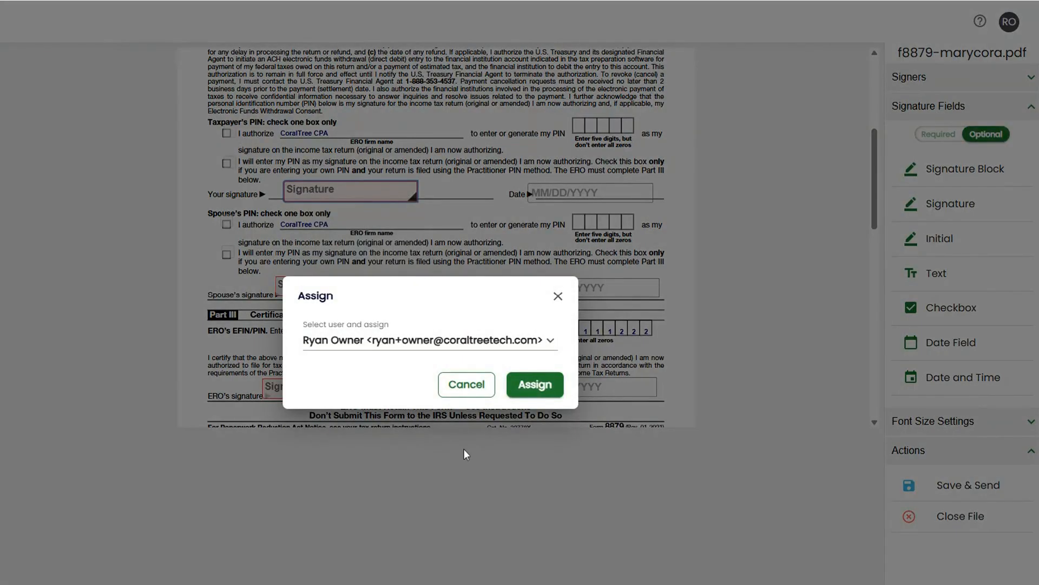
pyautogui.click(531, 393)
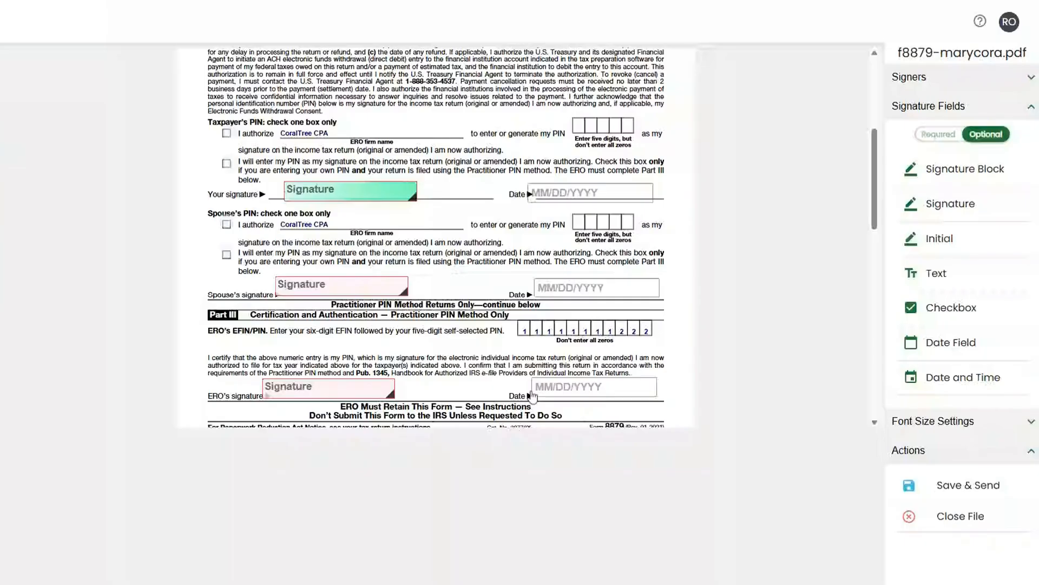
# Assign the taxpayer's signature, date and both PIN checkbox fields together to the taxpayer.
pyautogui.click(580, 198)
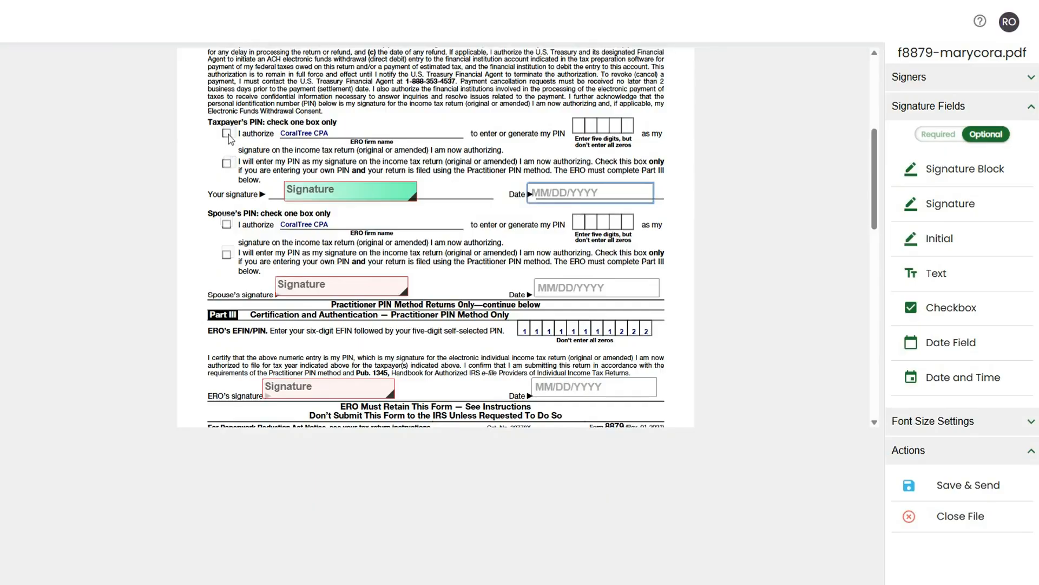
pyautogui.click(227, 163)
pyautogui.click(265, 177)
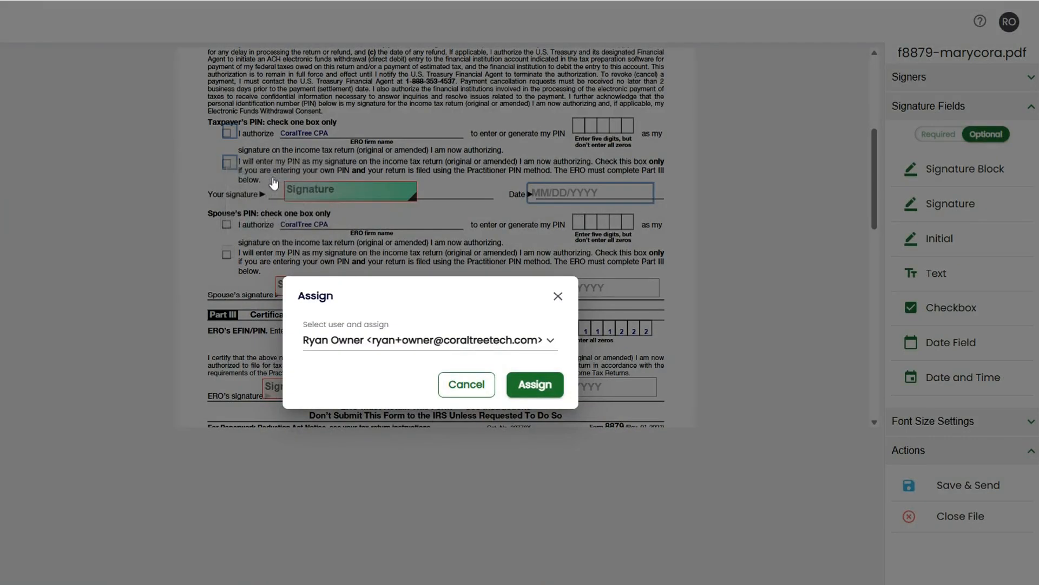
pyautogui.click(414, 336)
pyautogui.click(427, 390)
pyautogui.click(524, 387)
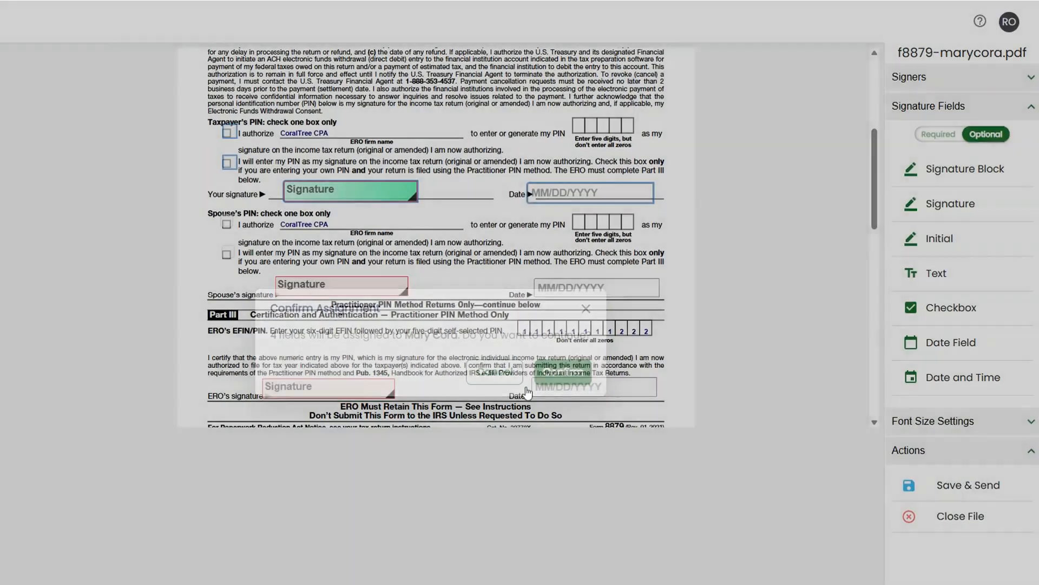
pyautogui.click(558, 378)
# Assign the spouse's signature, date and both PIN checkbox fields together to the spouse.
pyautogui.keyDown('ctrl'); pyautogui.click(228, 255); pyautogui.keyUp('ctrl')
pyautogui.keyDown('ctrl'); pyautogui.click(388, 283); pyautogui.keyUp('ctrl')
pyautogui.keyDown('ctrl'); pyautogui.click(591, 292); pyautogui.keyUp('ctrl')
pyautogui.rightClick(589, 288)
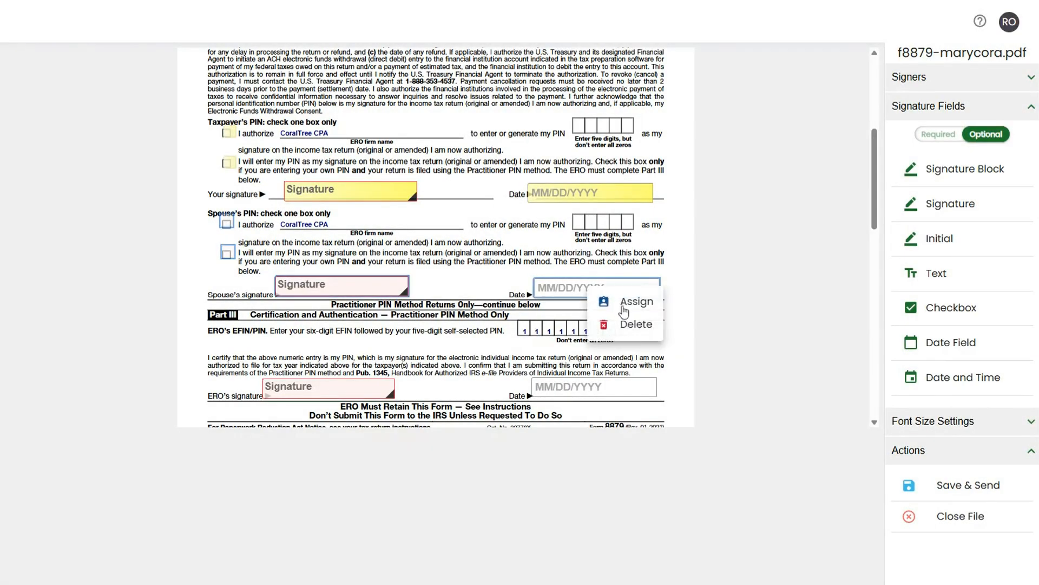
pyautogui.click(623, 304)
pyautogui.click(452, 344)
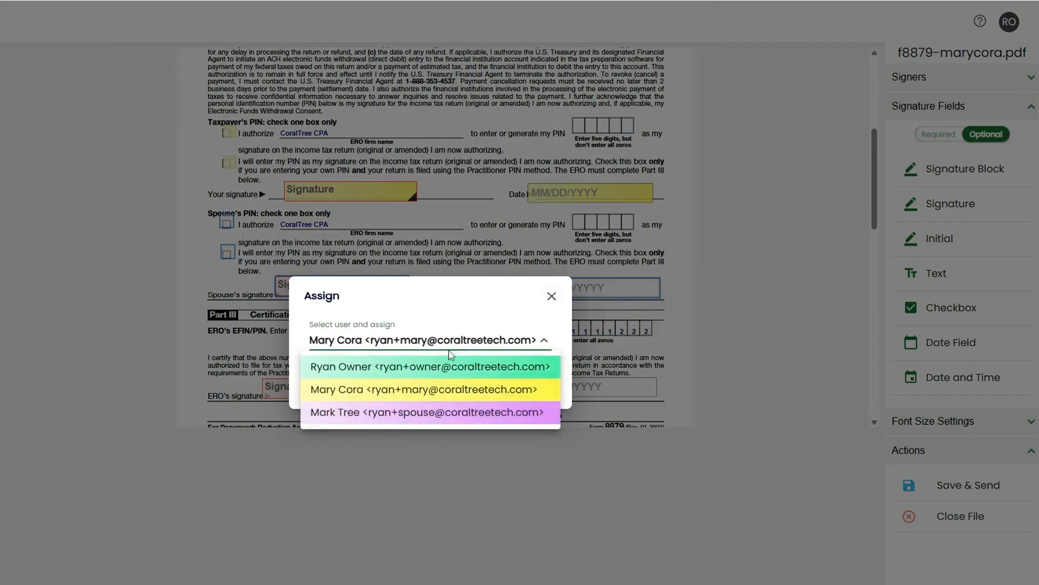
pyautogui.click(430, 413)
pyautogui.click(548, 385)
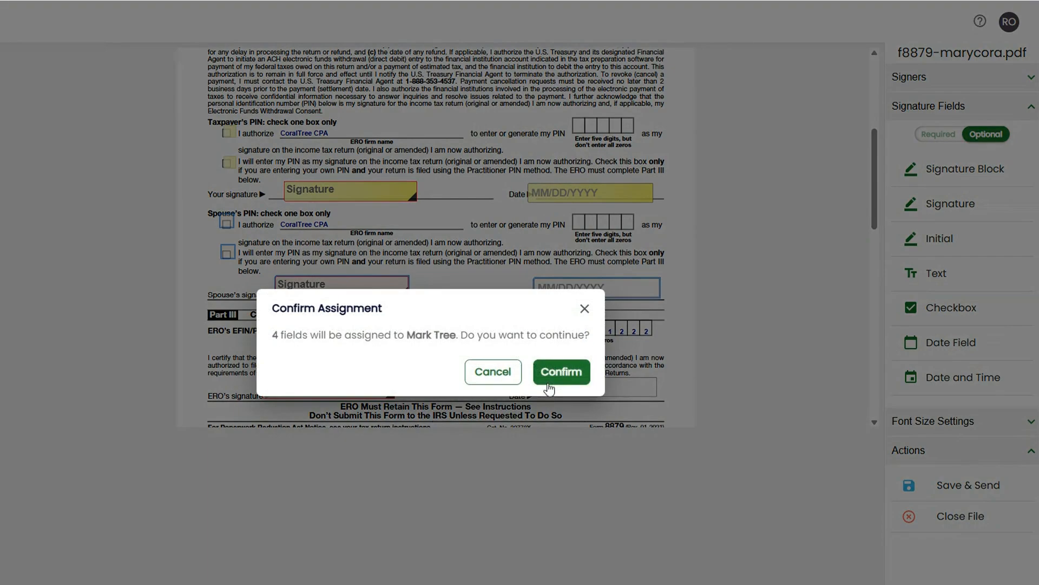
pyautogui.click(560, 372)
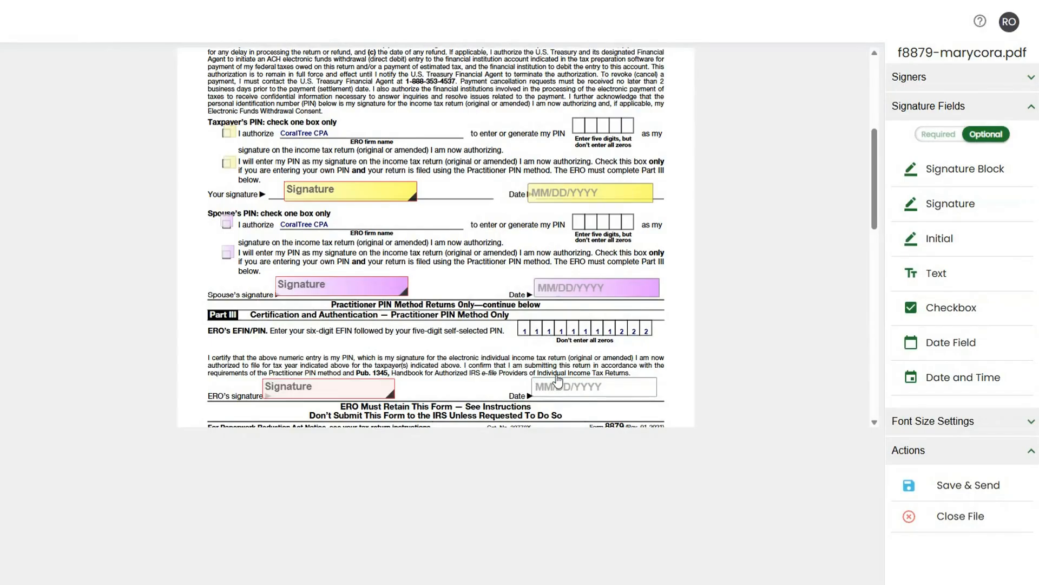
# Assign the ERO's signature and date fields together to the firm owner.
pyautogui.keyDown('ctrl'); pyautogui.click(328, 387); pyautogui.keyUp('ctrl')
pyautogui.keyDown('ctrl'); pyautogui.click(561, 391); pyautogui.keyUp('ctrl')
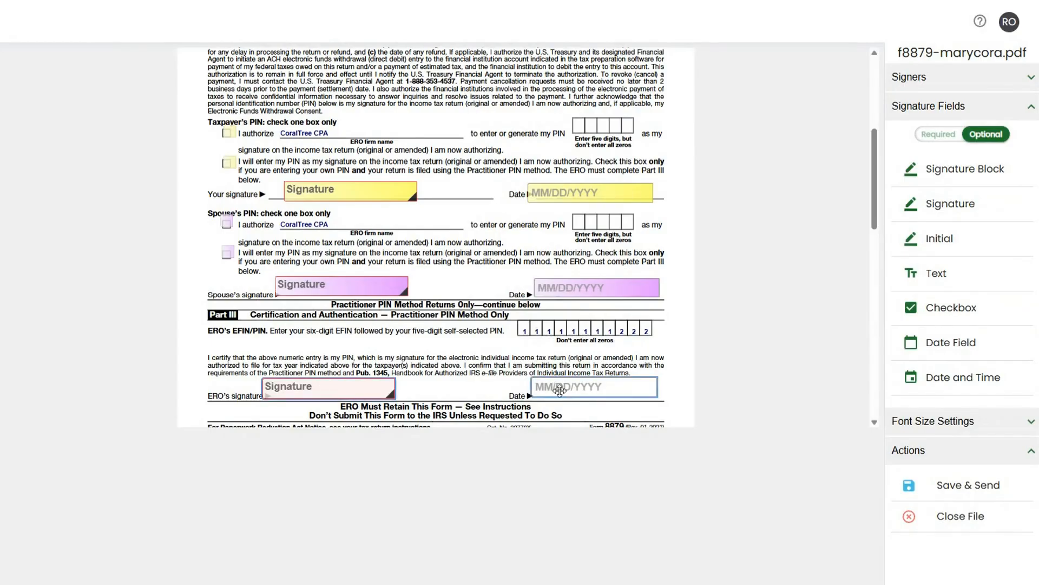
pyautogui.rightClick(562, 396)
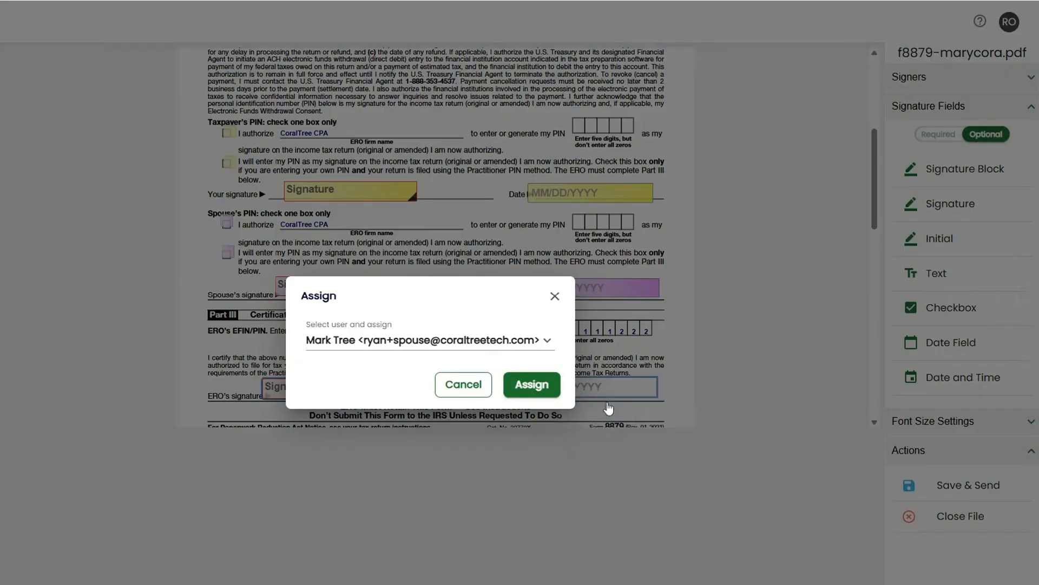
pyautogui.click(605, 407)
pyautogui.click(481, 346)
pyautogui.click(553, 394)
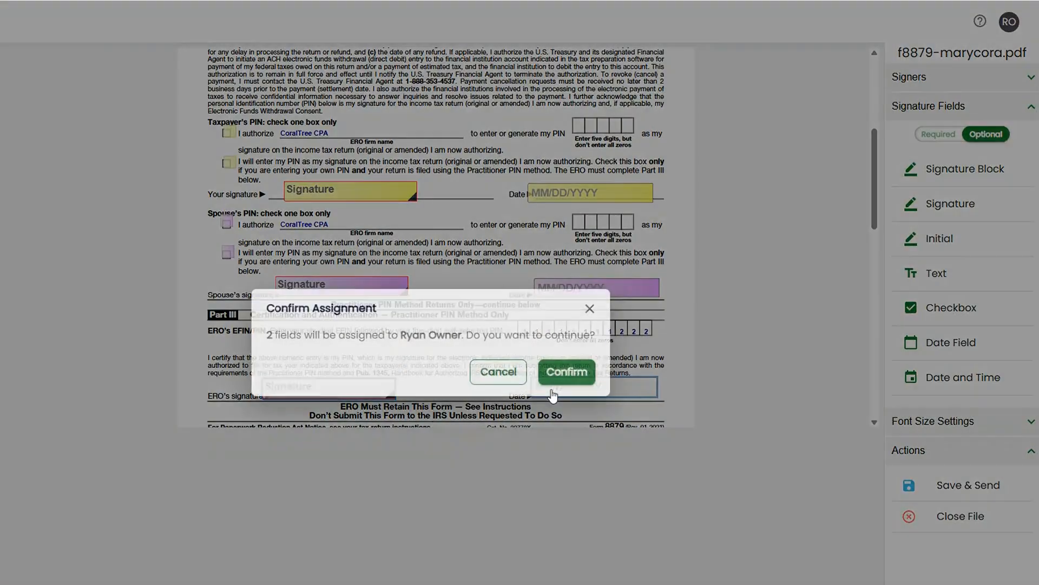
pyautogui.click(549, 373)
# Save and send the document for signing, declining Cora's follow-up with the signers.
pyautogui.click(977, 430)
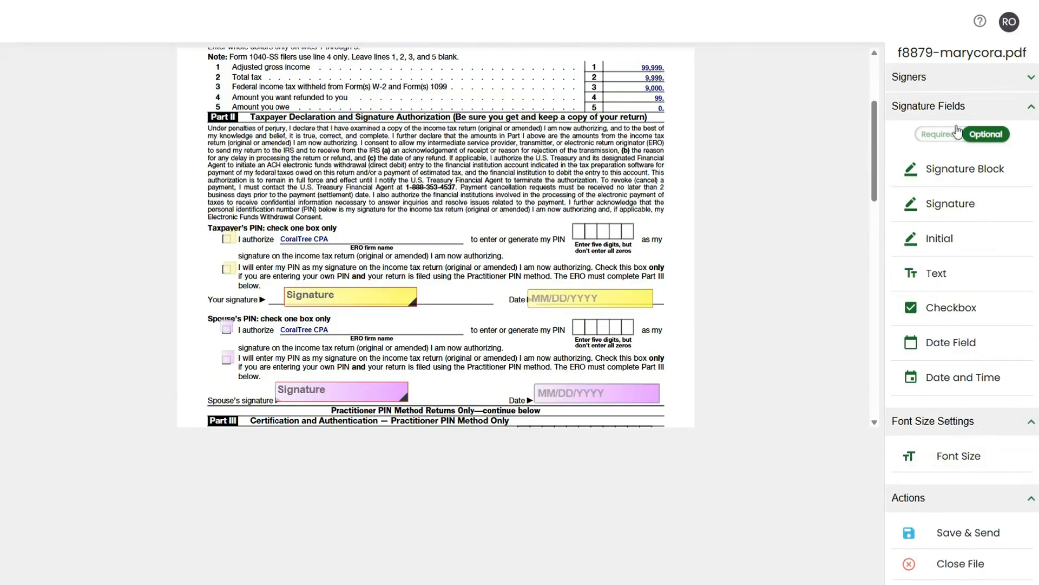
pyautogui.click(950, 80)
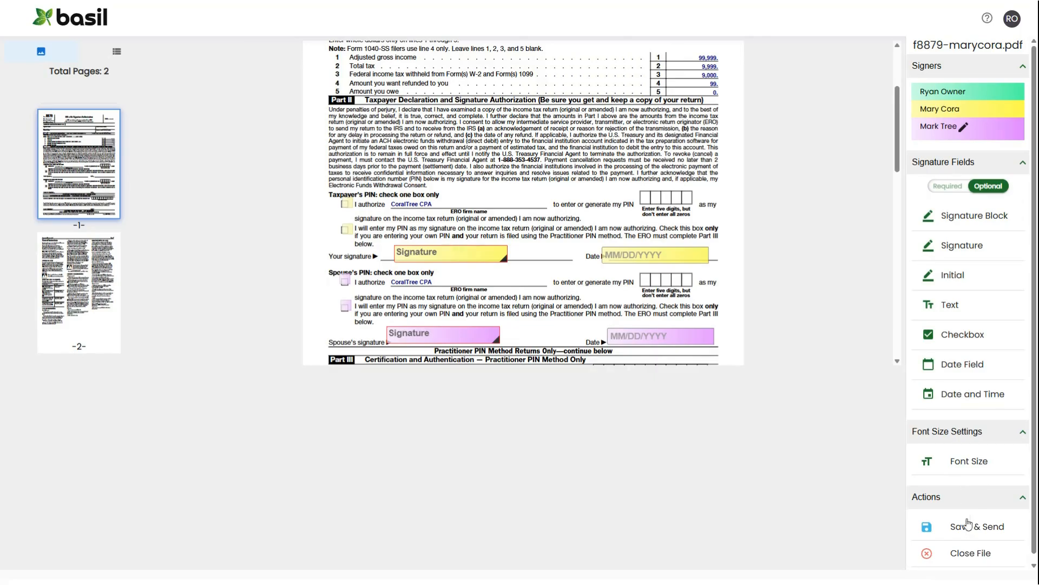
pyautogui.click(968, 524)
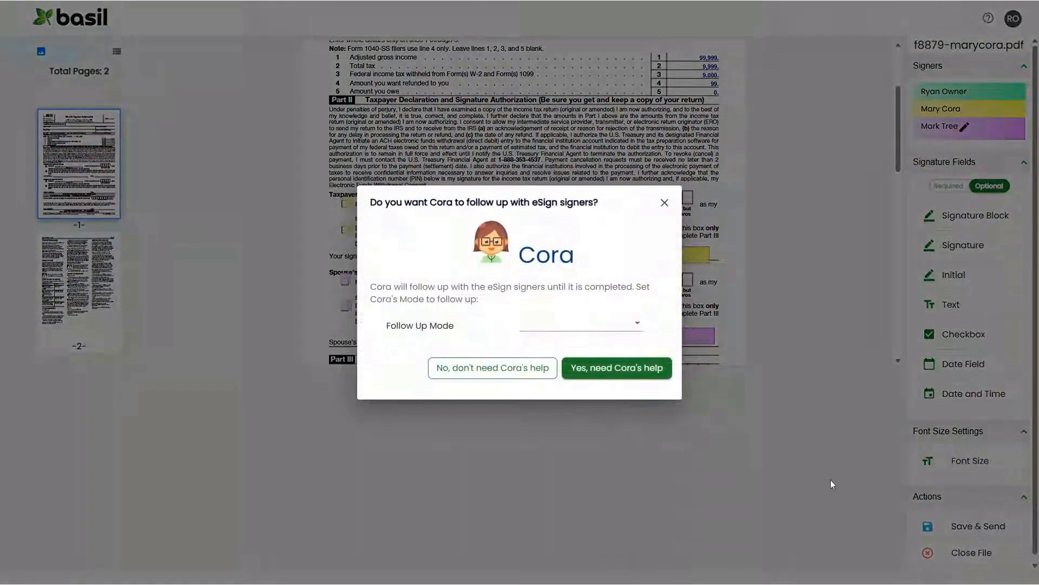
pyautogui.click(581, 323)
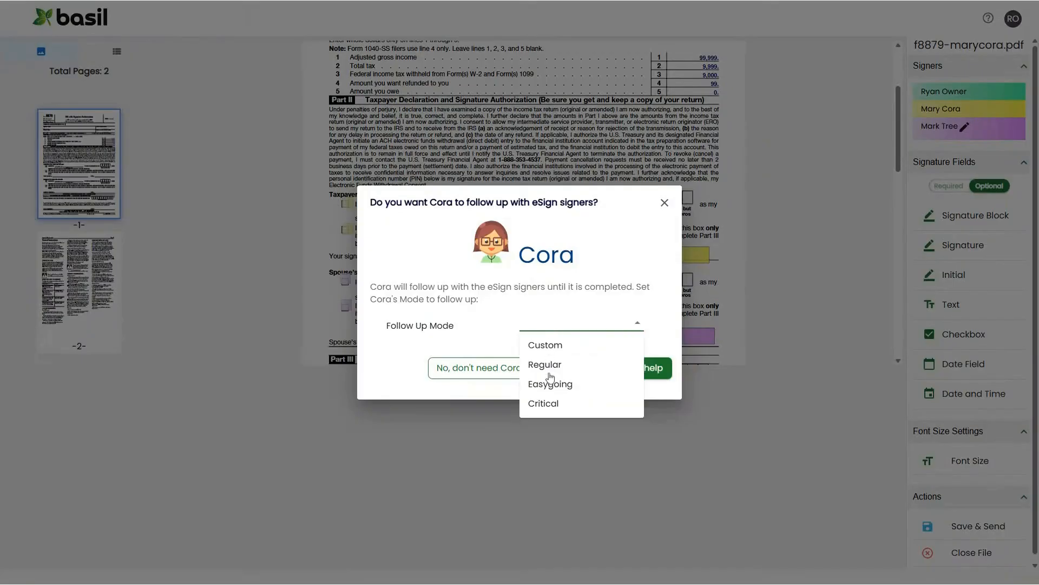
pyautogui.click(553, 306)
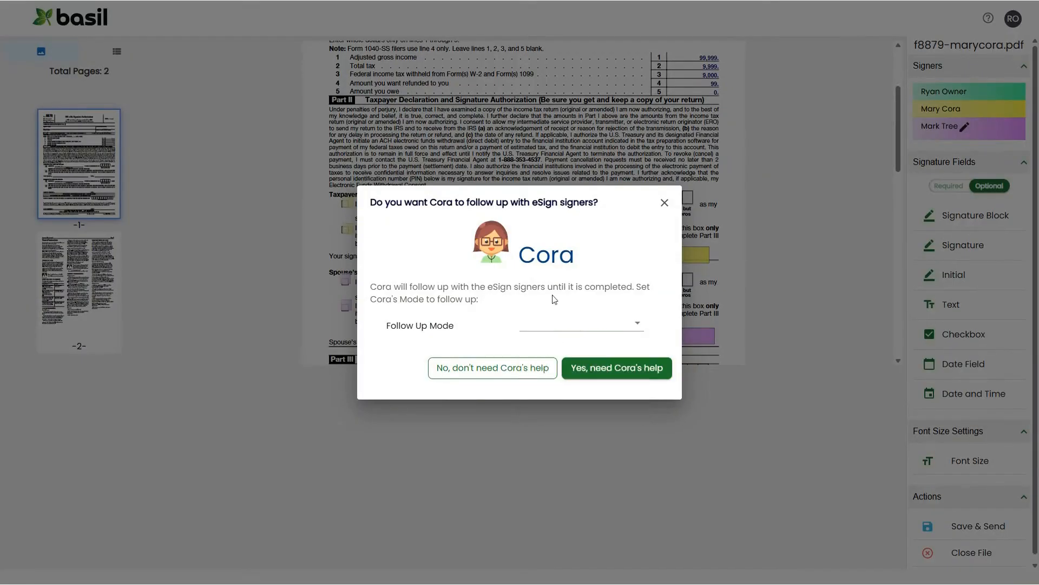
pyautogui.click(519, 371)
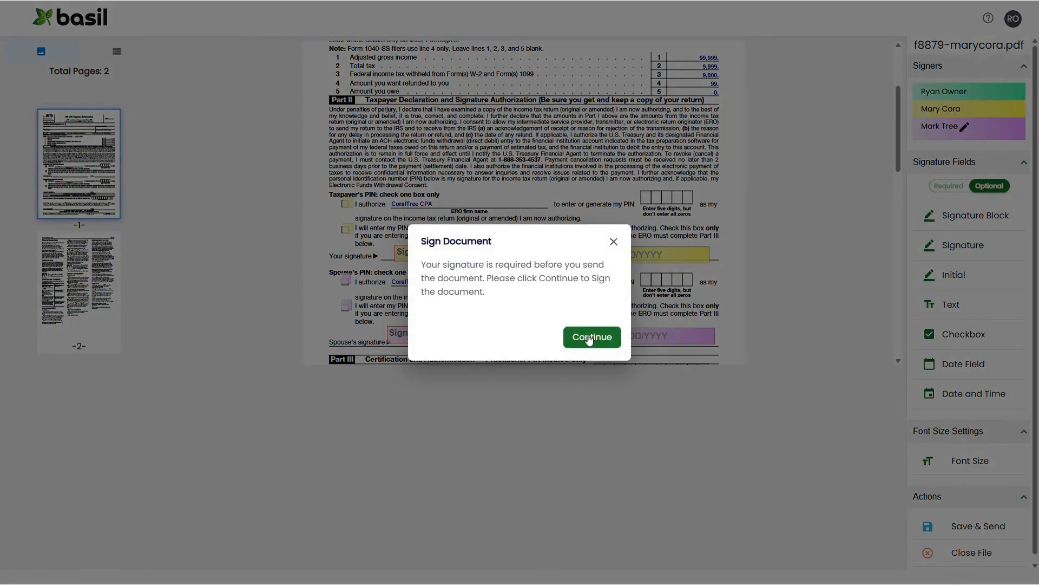
# Continue to signing the document, accept the Electronic Signature Consent Agreement and start the guided signing.
pyautogui.click(590, 338)
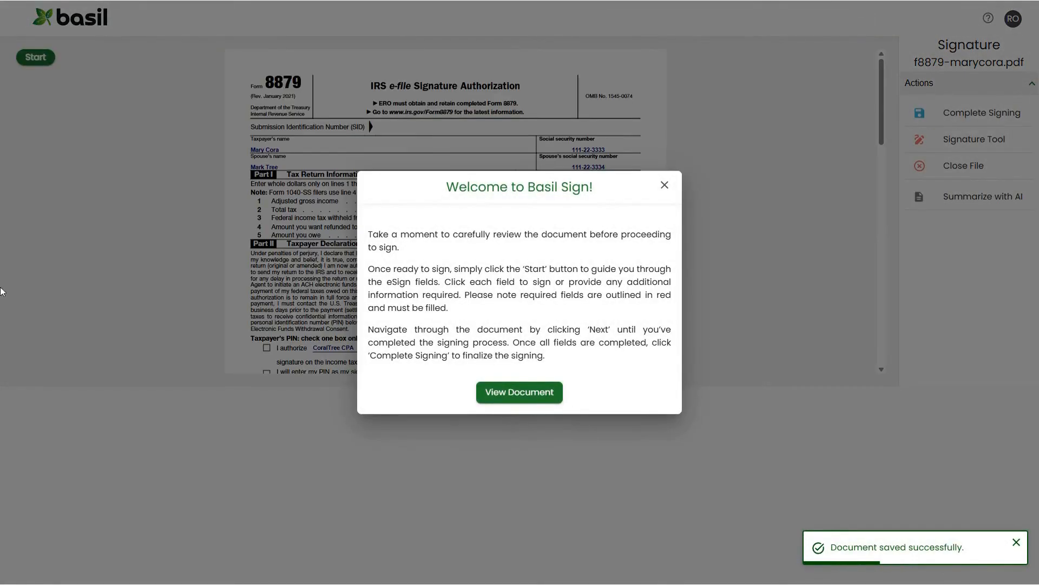
pyautogui.click(516, 394)
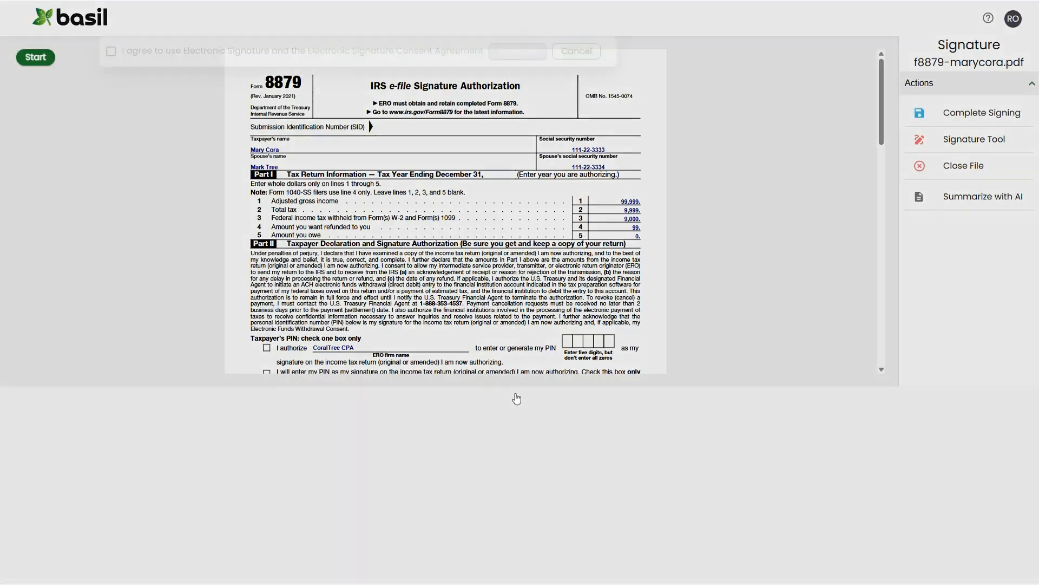
pyautogui.click(111, 51)
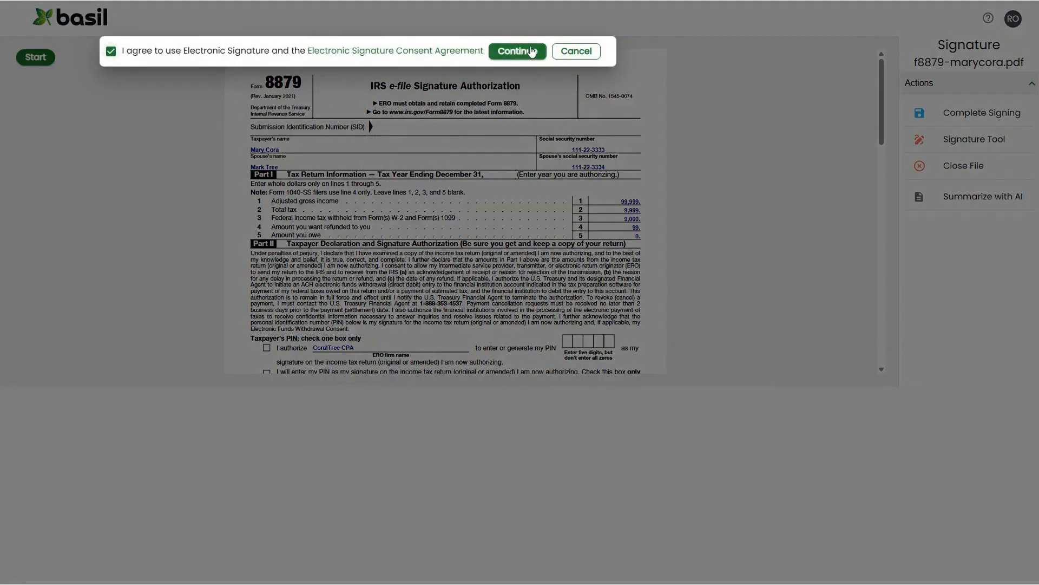
pyautogui.click(521, 51)
pyautogui.click(38, 60)
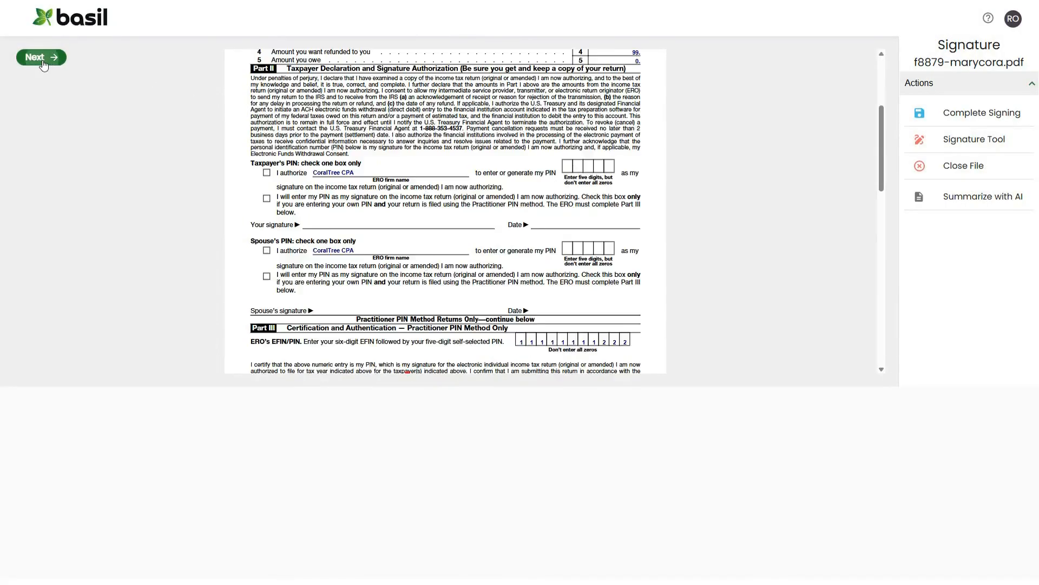
# Sign the ERO's signature field with a drawn signature, go through the date field and finish the signing.
pyautogui.click(337, 215)
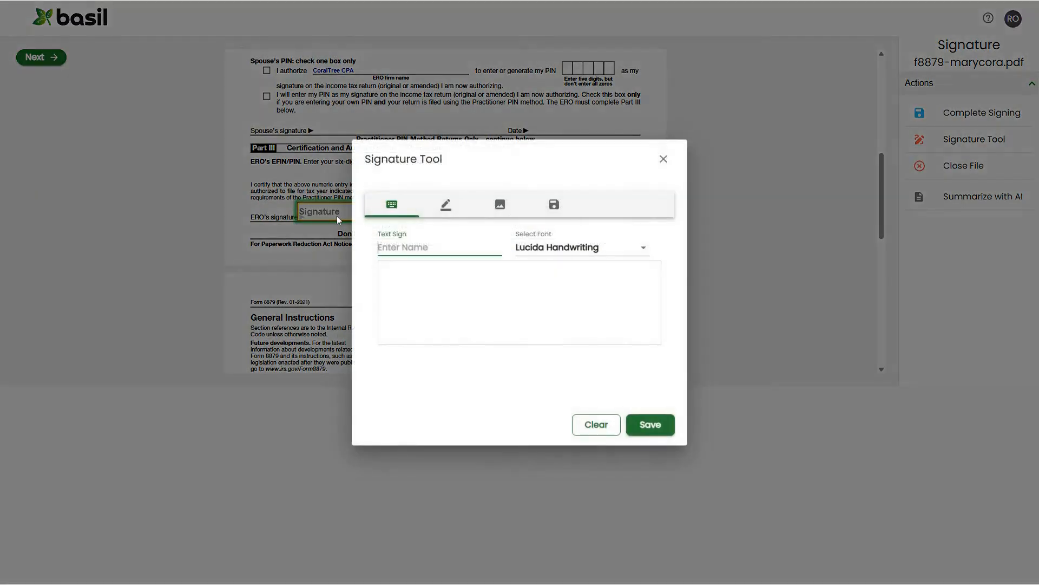
pyautogui.click(446, 211)
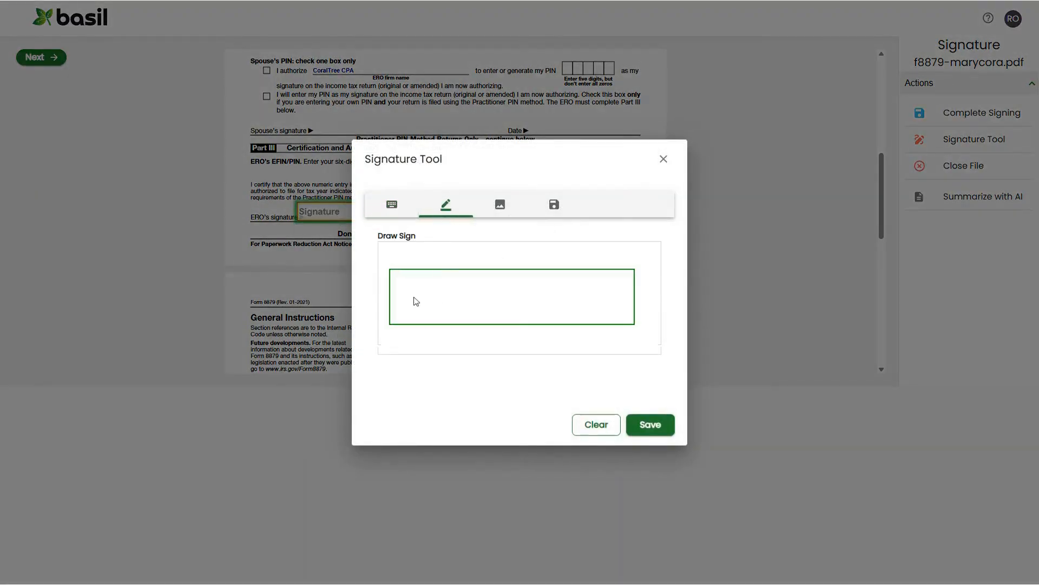
pyautogui.moveTo(416, 300)
pyautogui.mouseDown()
pyautogui.moveTo(434, 288)
pyautogui.moveTo(508, 288)
pyautogui.moveTo(610, 324)
pyautogui.mouseUp()
pyautogui.click(645, 426)
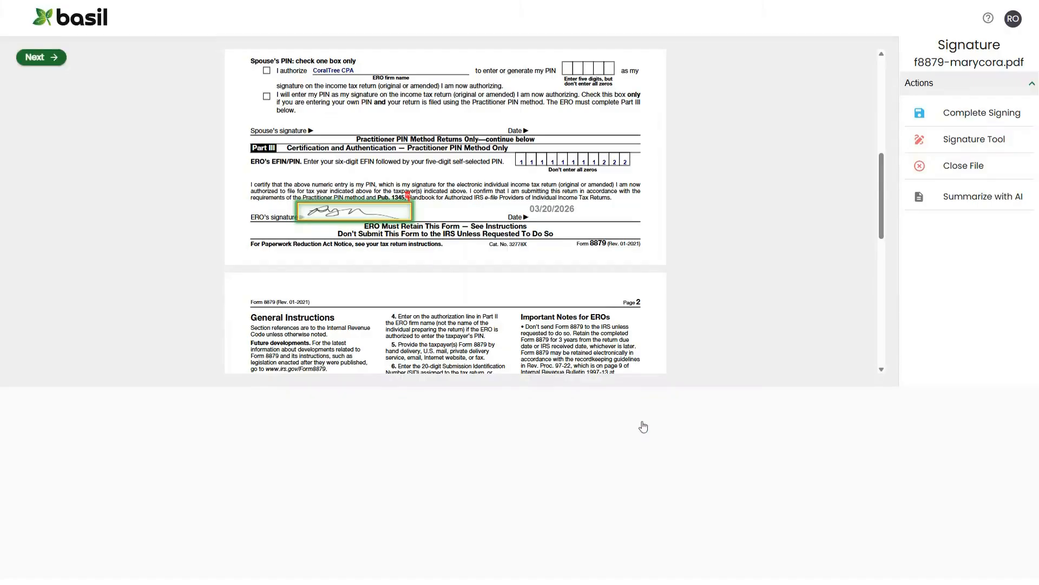
pyautogui.moveTo(536, 211); pyautogui.dragTo(565, 213)
pyautogui.click(46, 61)
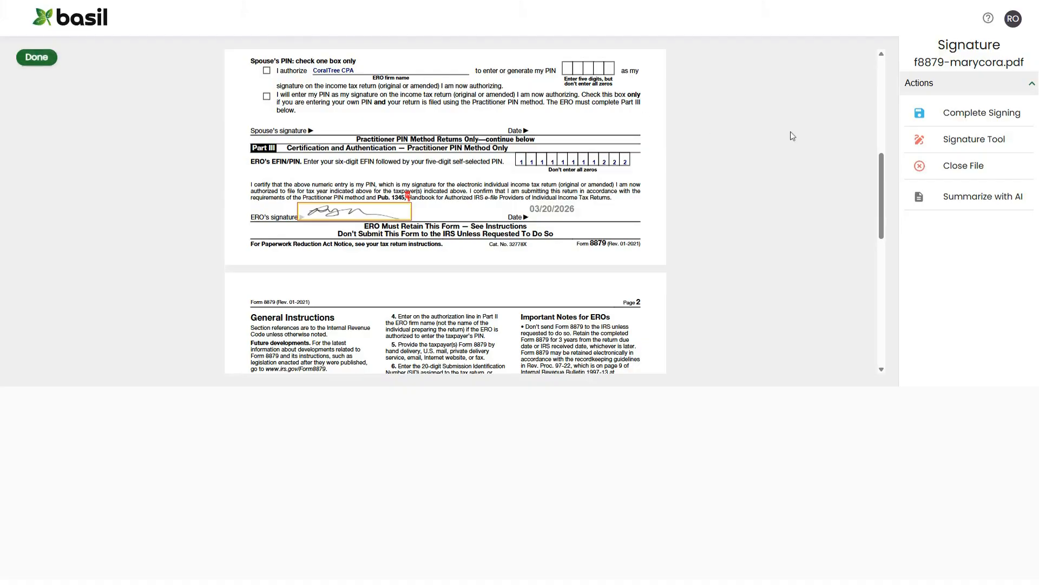
pyautogui.click(48, 59)
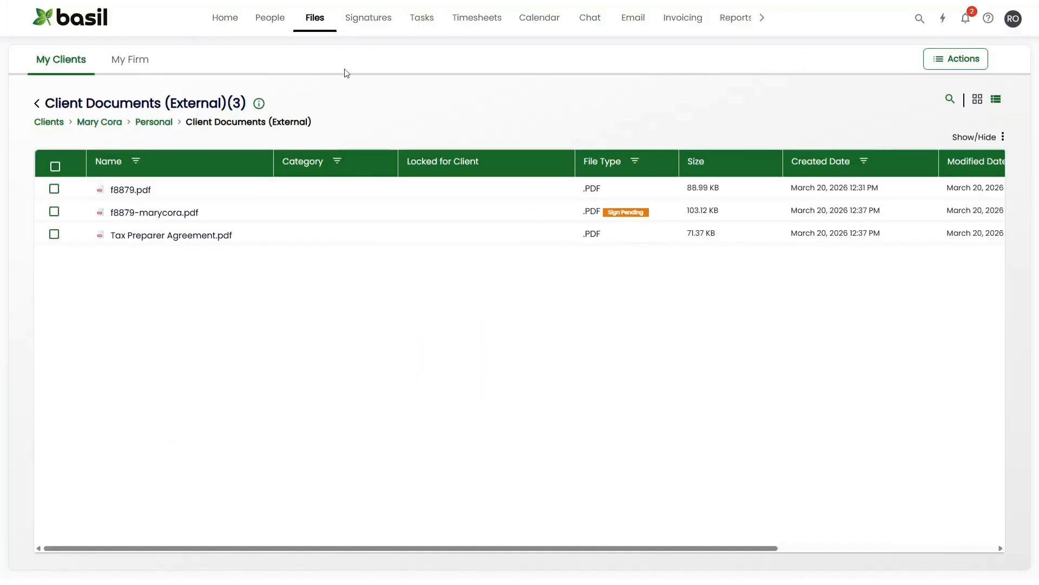
# Open the signed Smith - Agreement Form.pdf from the signatures list and download it.
pyautogui.click(376, 21)
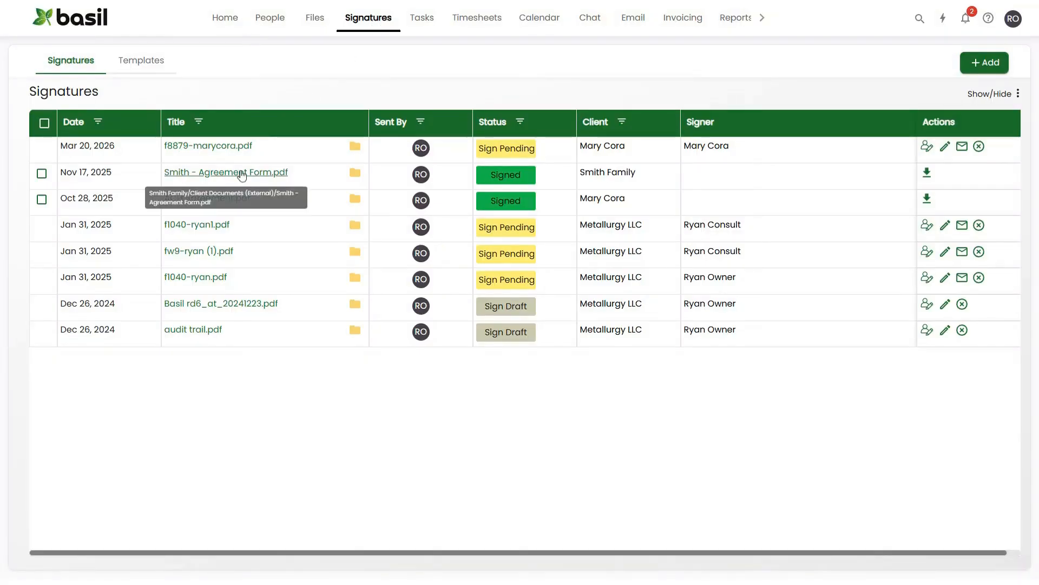
pyautogui.click(276, 174)
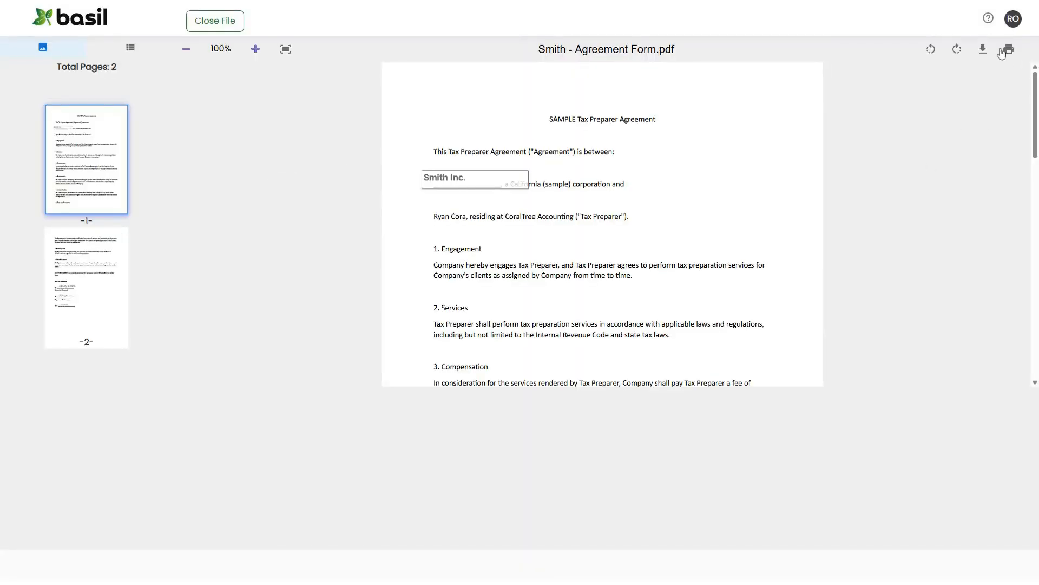
pyautogui.click(984, 52)
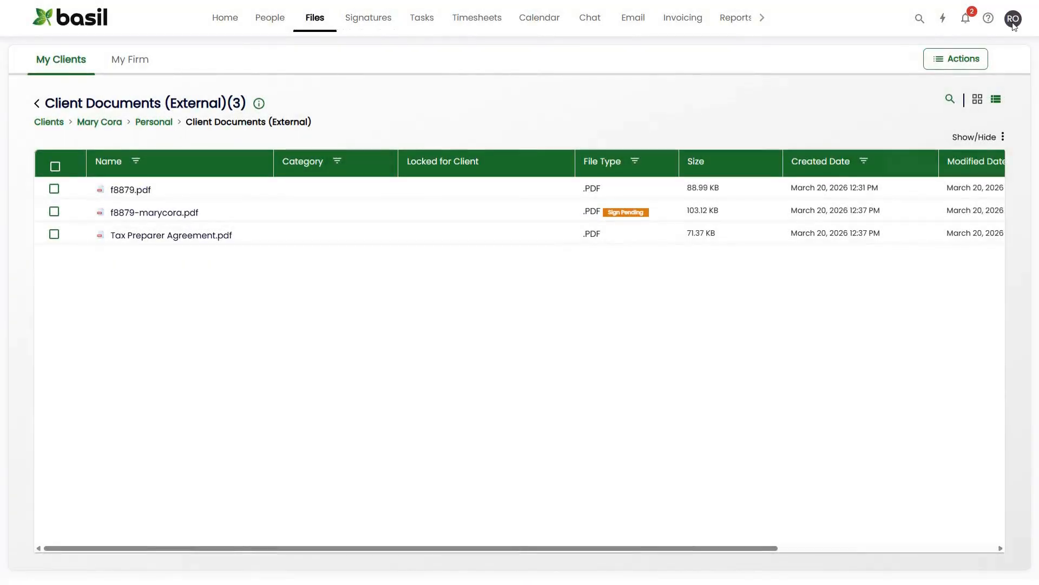
# Check in the account settings whether AI is enabled.
pyautogui.click(1014, 21)
pyautogui.click(899, 288)
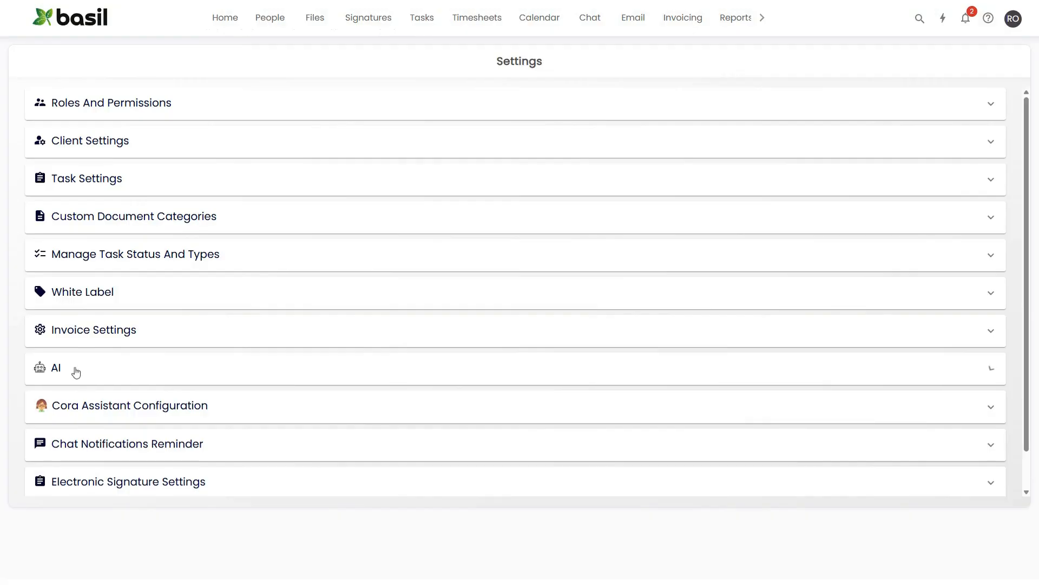
pyautogui.click(76, 369)
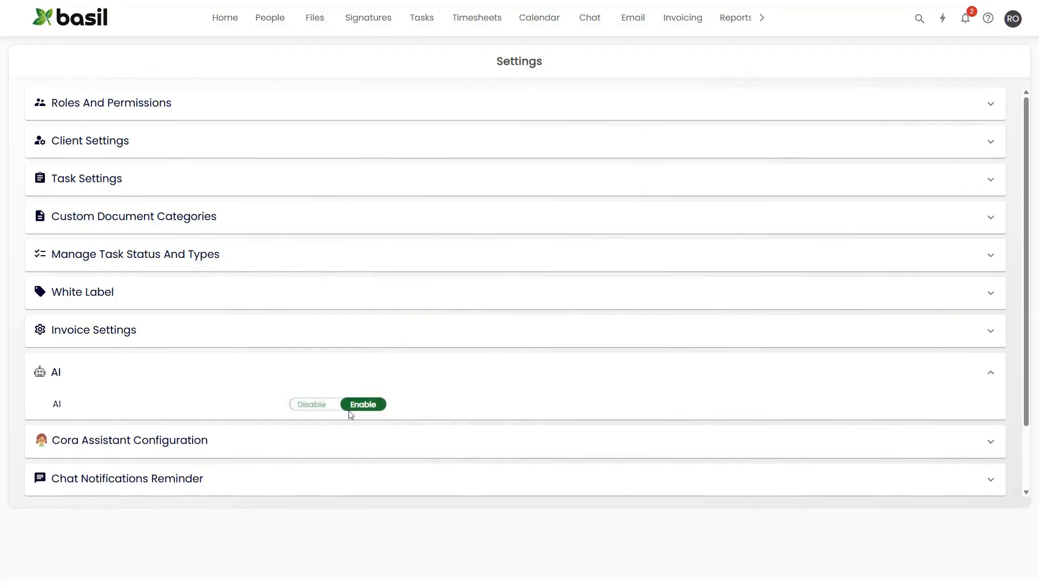
# Prepare f8879.pdf from the client's Client Documents (External) folder for eSignature and detect all elements with AI.
pyautogui.click(316, 22)
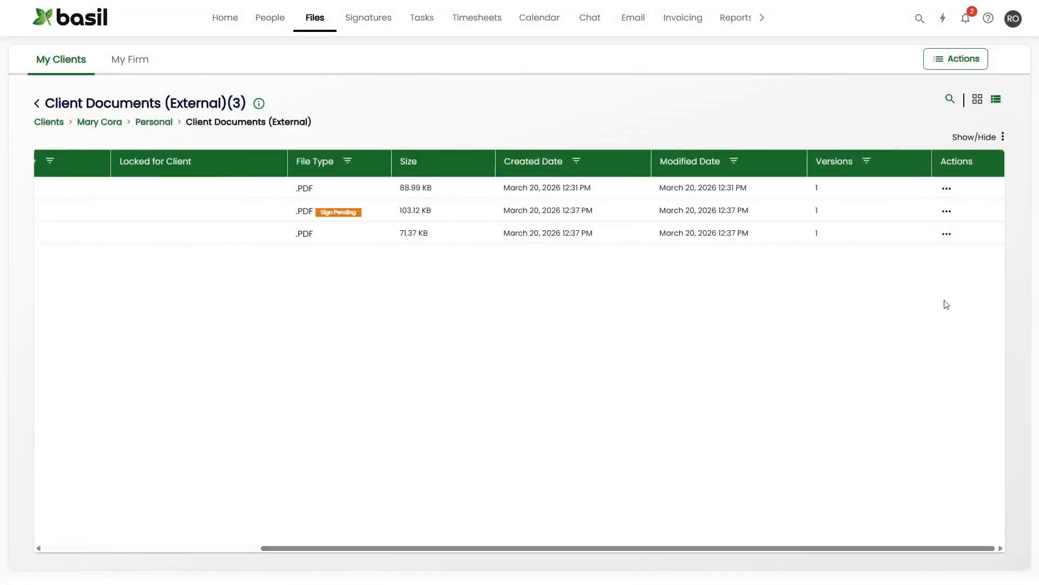
pyautogui.click(947, 188)
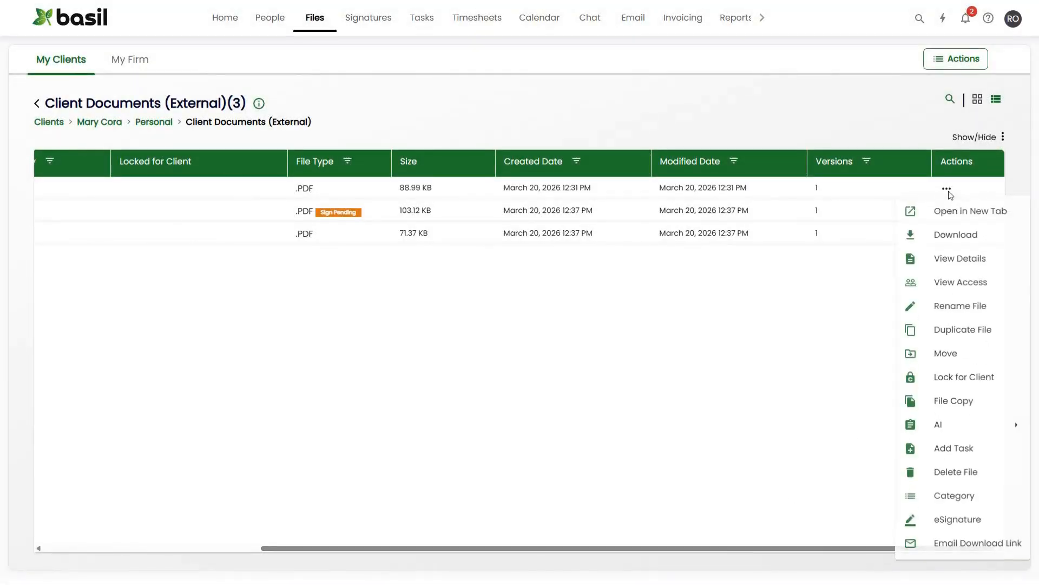
pyautogui.click(956, 521)
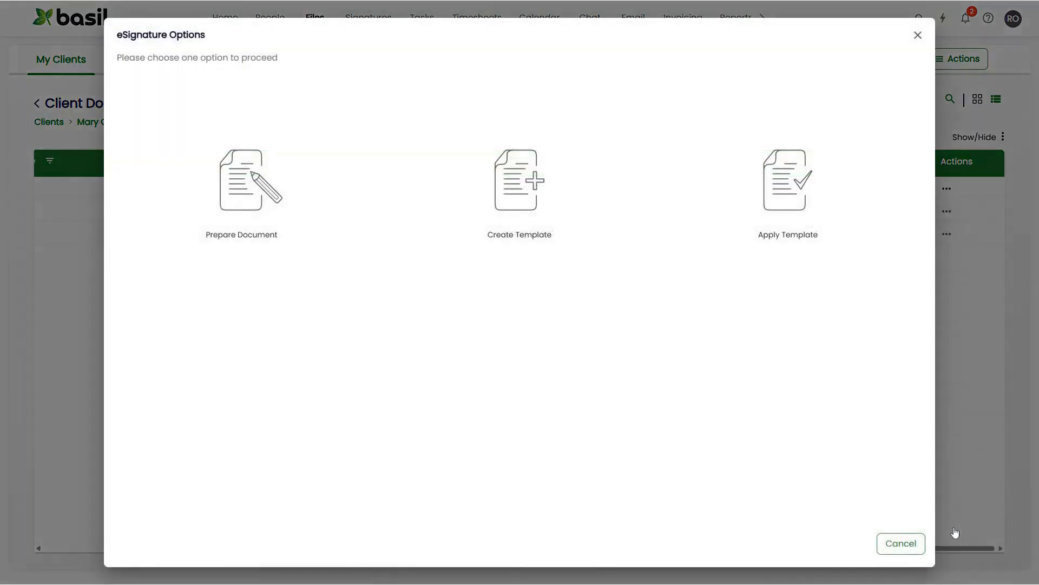
pyautogui.click(242, 190)
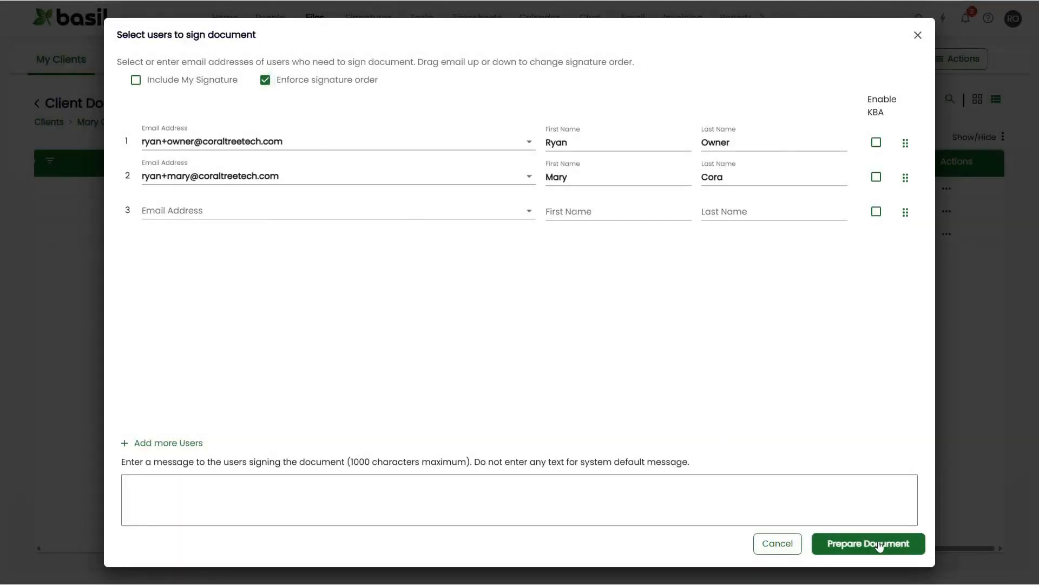
pyautogui.click(880, 546)
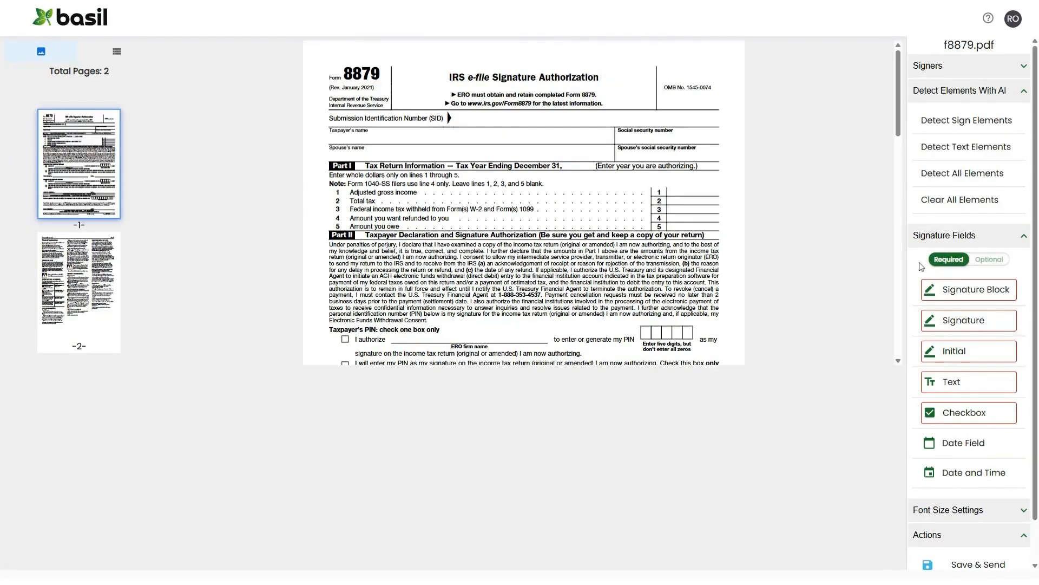
pyautogui.click(973, 176)
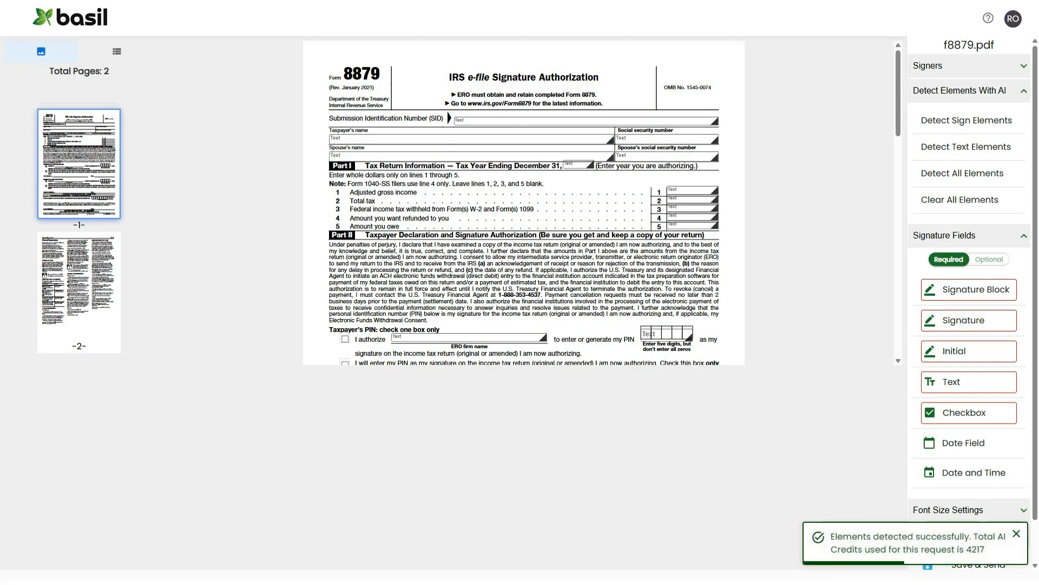
# Assign the selected taxpayer and spouse checkbox, text, signature and date fields in Part II to the client and confirm the assignment.
pyautogui.scroll(-4, 643, 218)
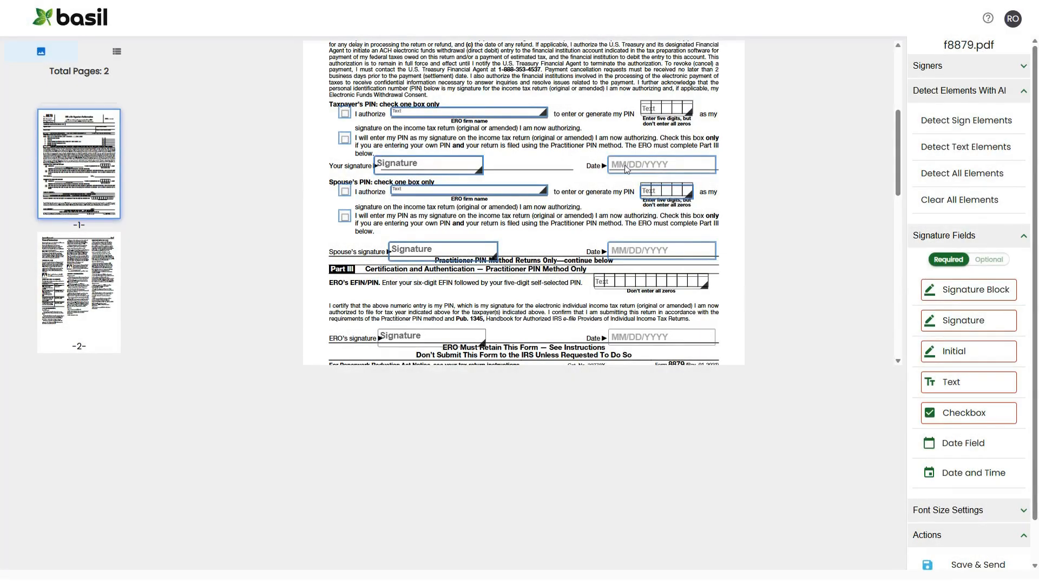
pyautogui.click(627, 169)
pyautogui.click(661, 182)
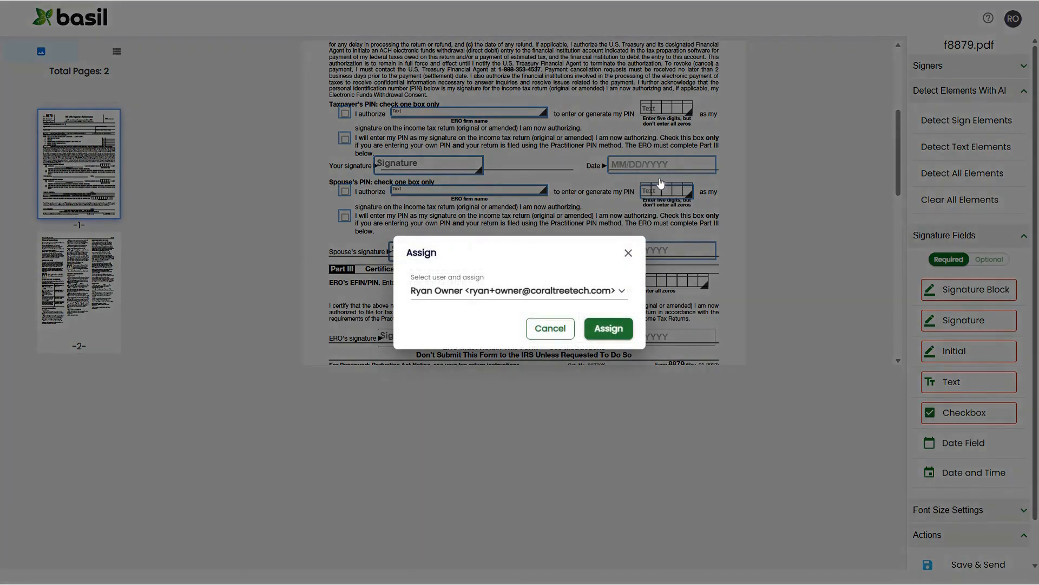
pyautogui.click(520, 291)
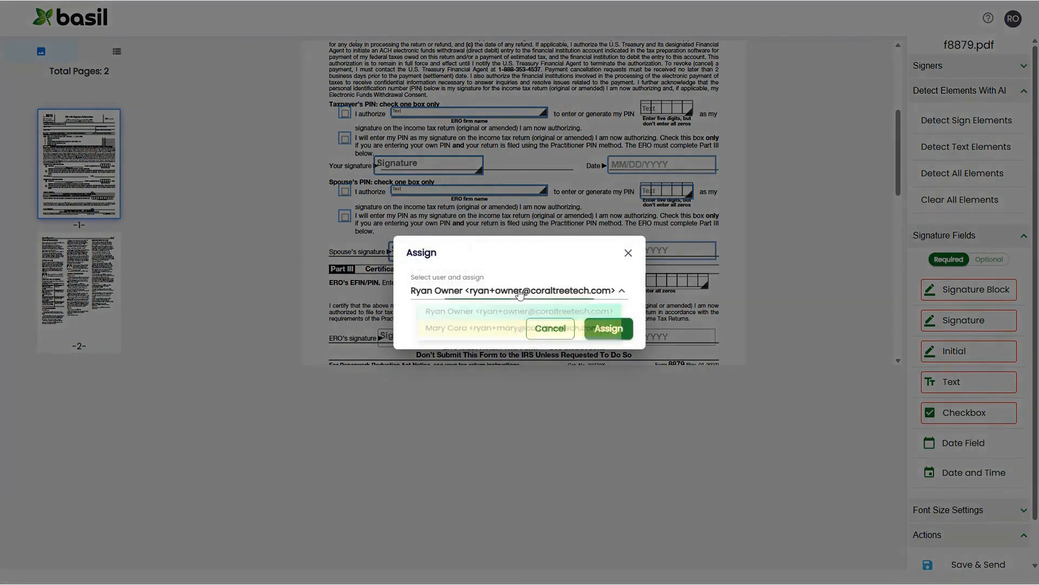
pyautogui.click(509, 331)
pyautogui.click(617, 332)
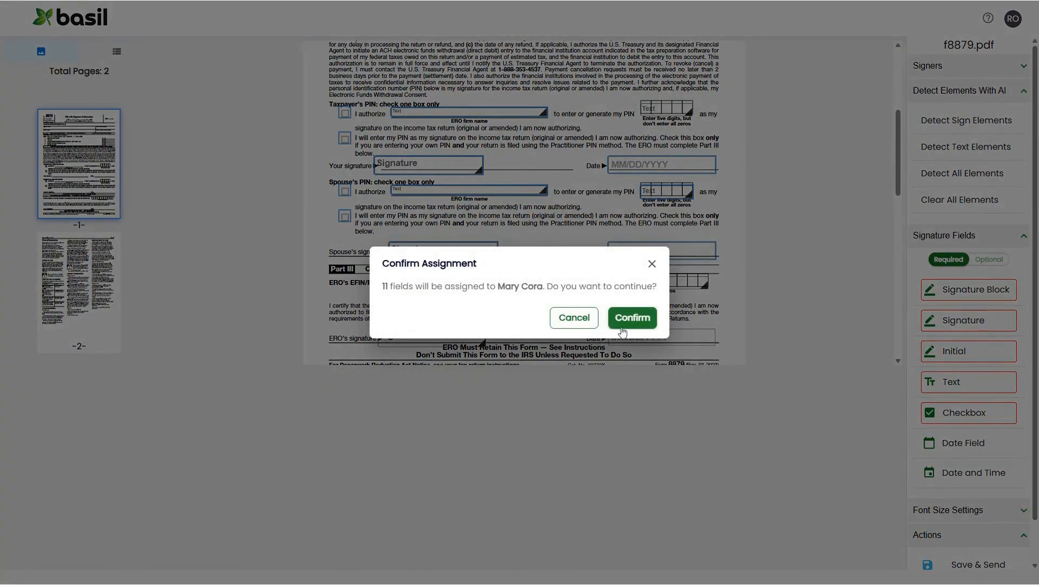
pyautogui.click(628, 321)
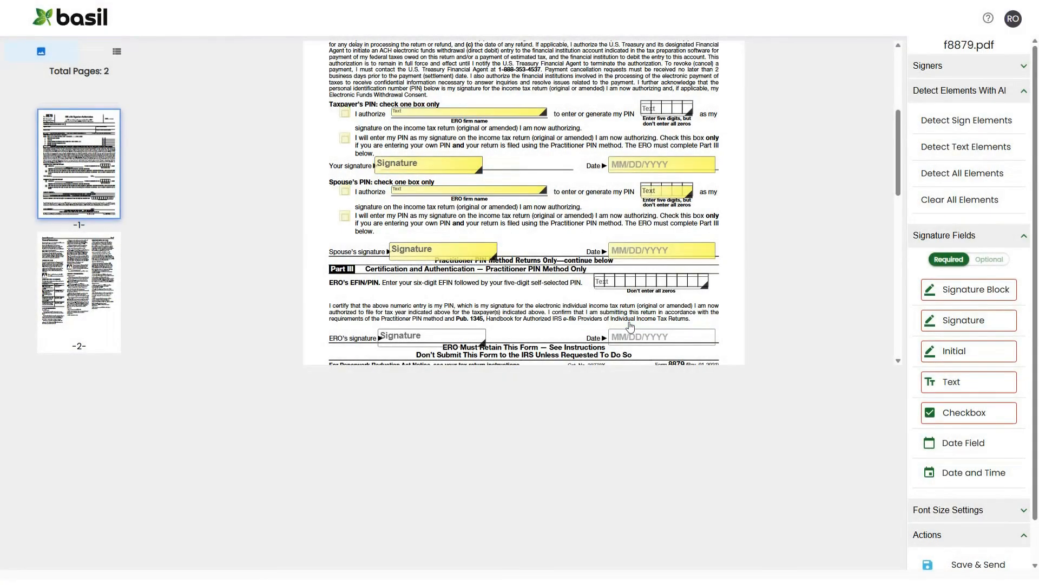